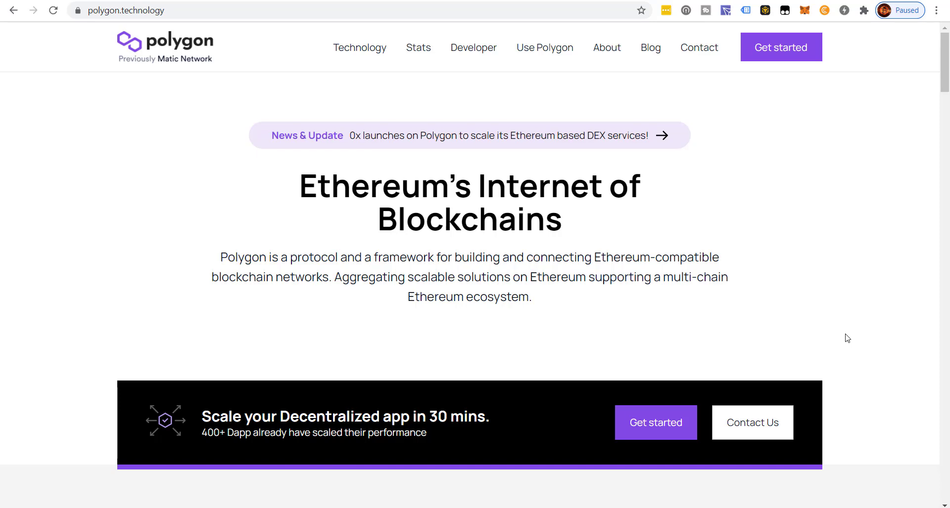
# Return to the Polygon homepage tab and show the MetaMask wallet with its 837.5977 MATIC balance.
pyautogui.click(805, 11)
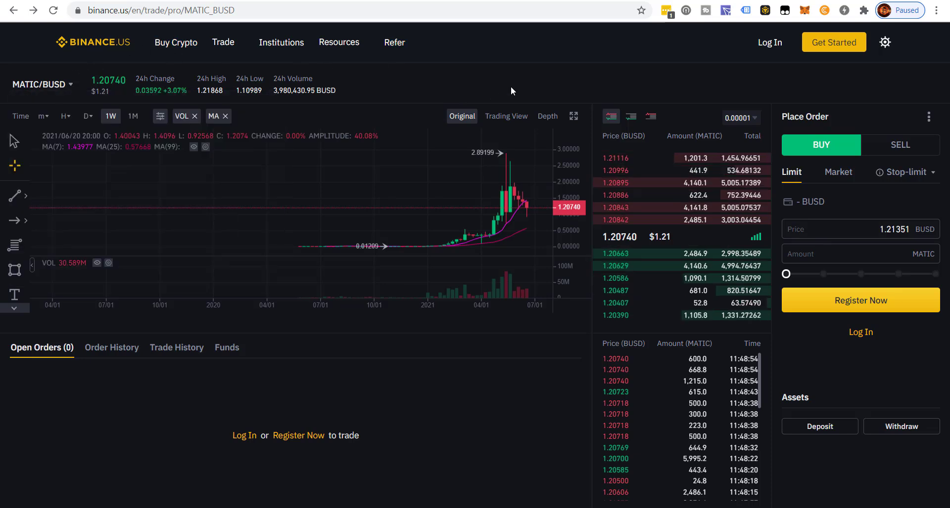
pyautogui.click(488, 1)
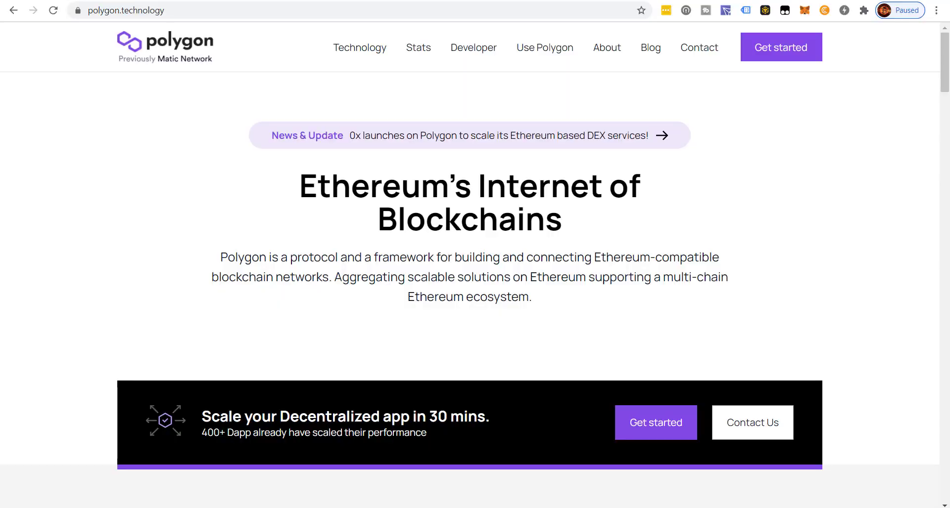
pyautogui.click(804, 10)
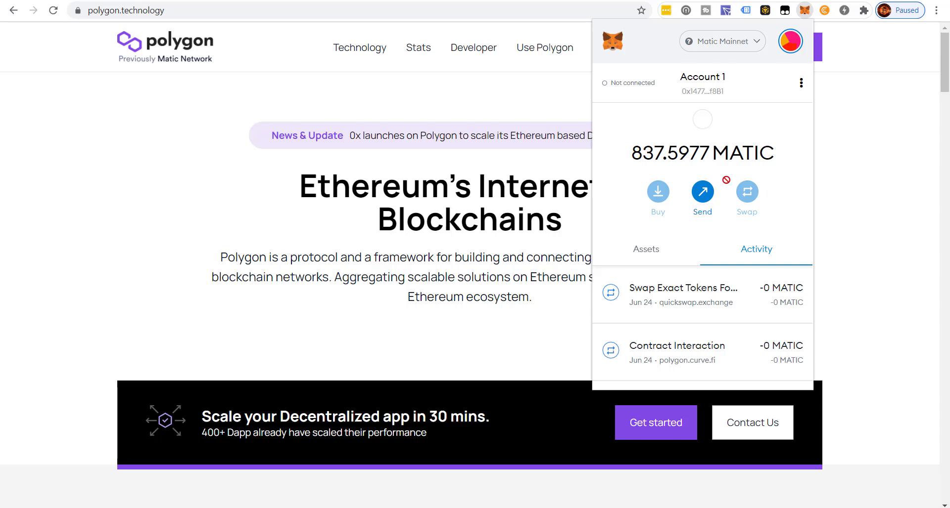
# Dismiss the MetaMask popup so only the Polygon homepage remains.
pyautogui.click(184, 203)
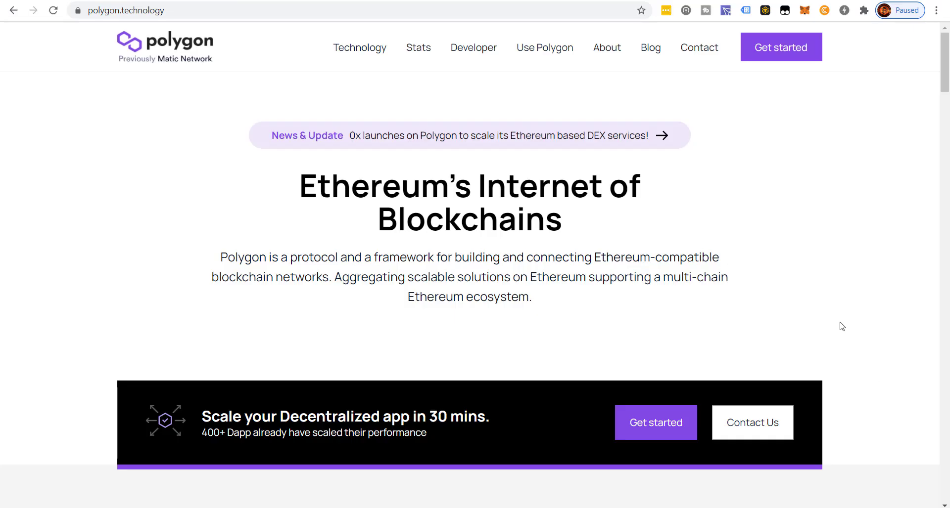
pyautogui.click(804, 10)
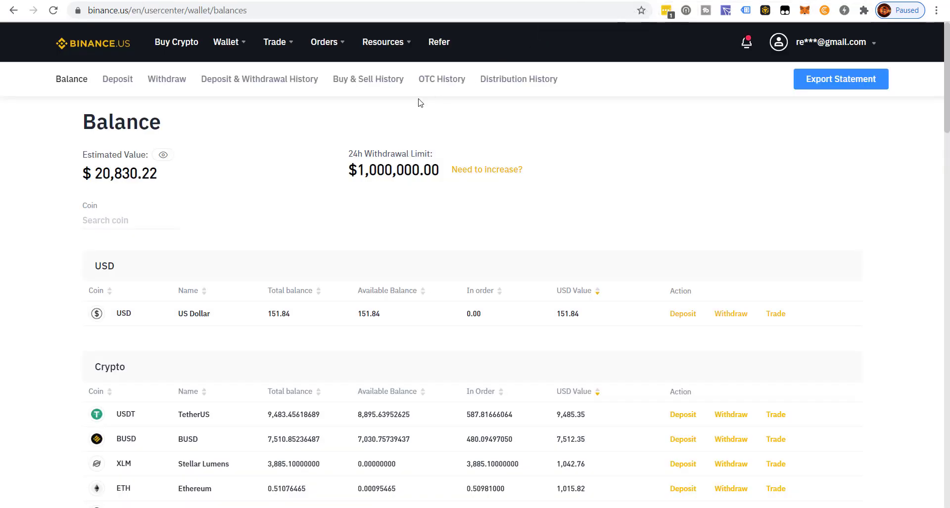
pyautogui.scroll(-4, 237, 279)
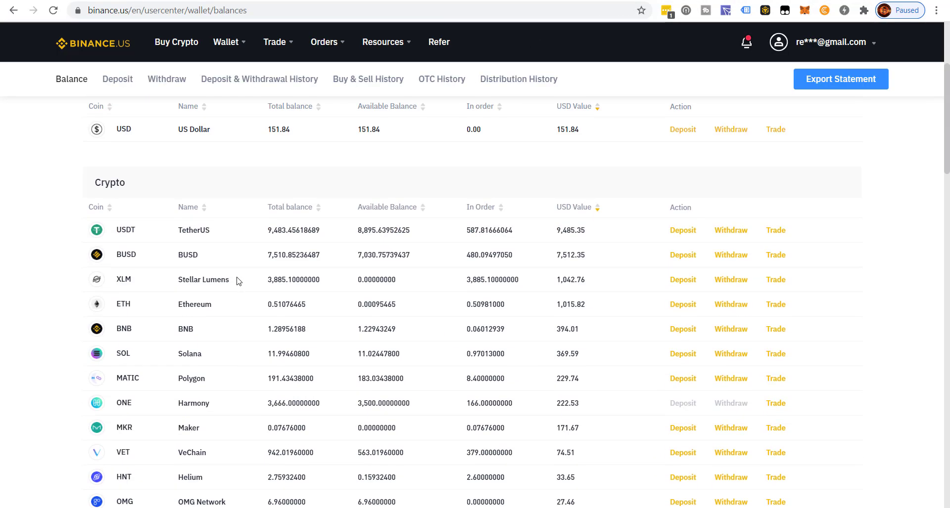
pyautogui.click(683, 378)
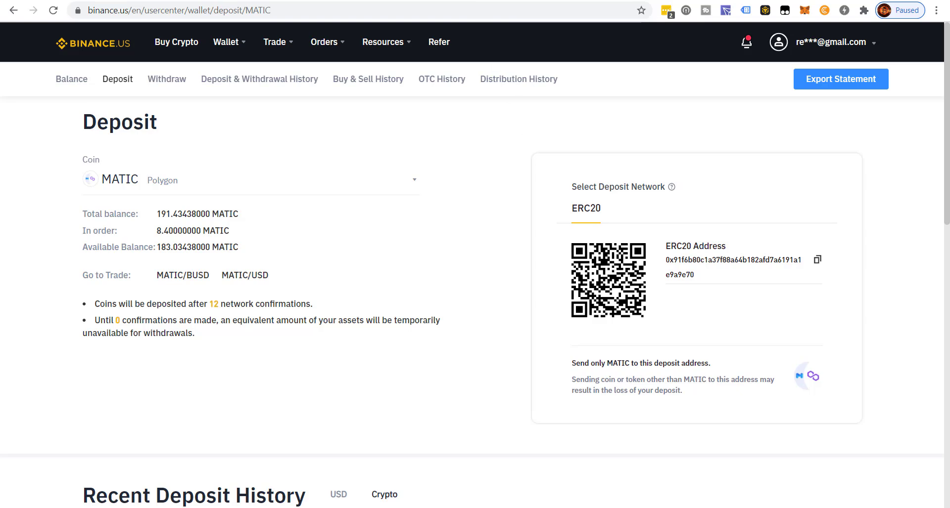
pyautogui.hotkey('ctrl', 'Tab')
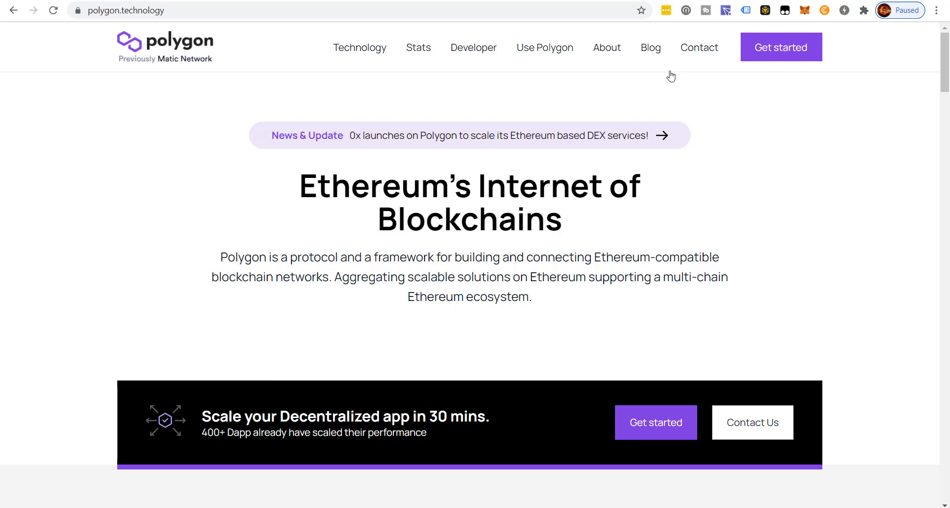
# On QuickSwap, set up a swap of the entire MATIC balance into USDC.
pyautogui.click(188, 0)
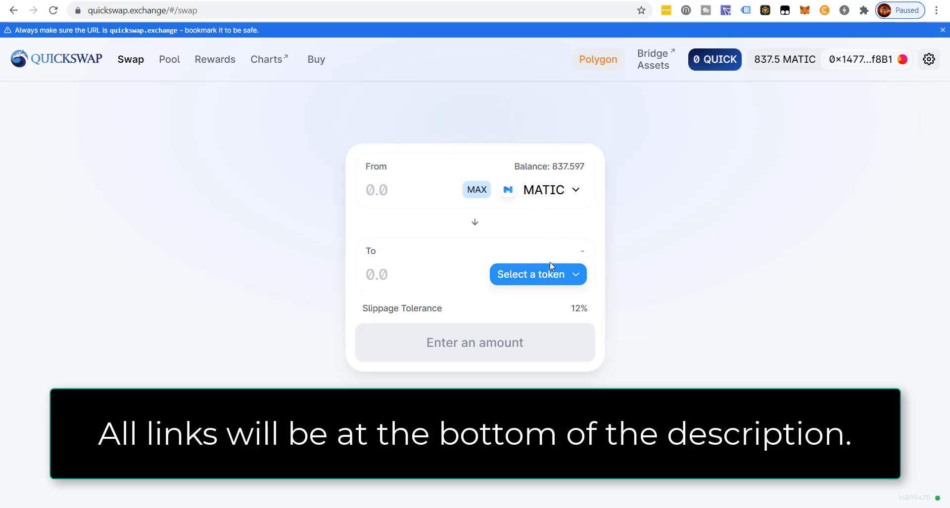
pyautogui.click(545, 273)
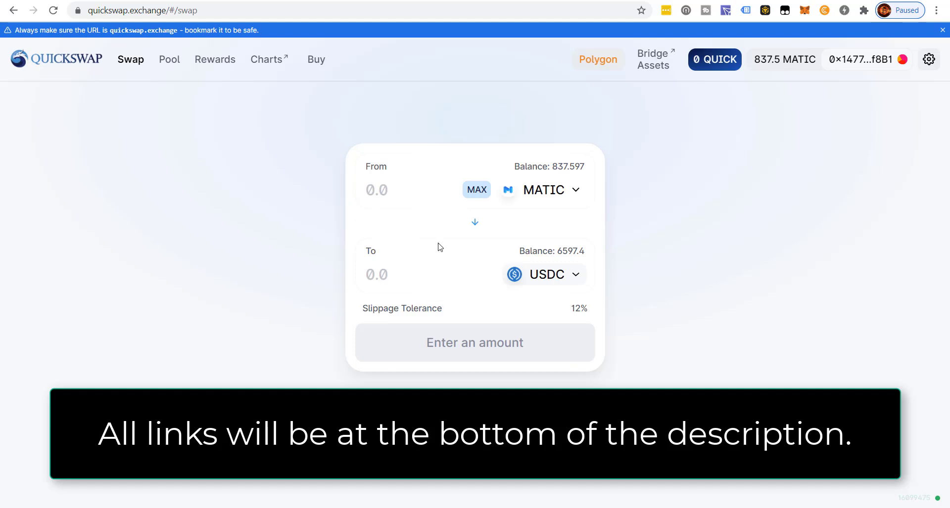
pyautogui.click(475, 191)
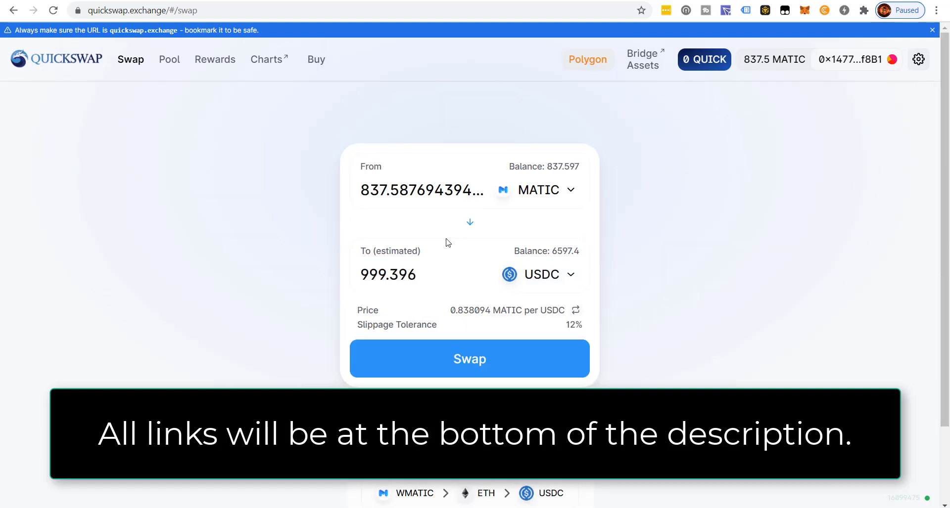
pyautogui.click(437, 265)
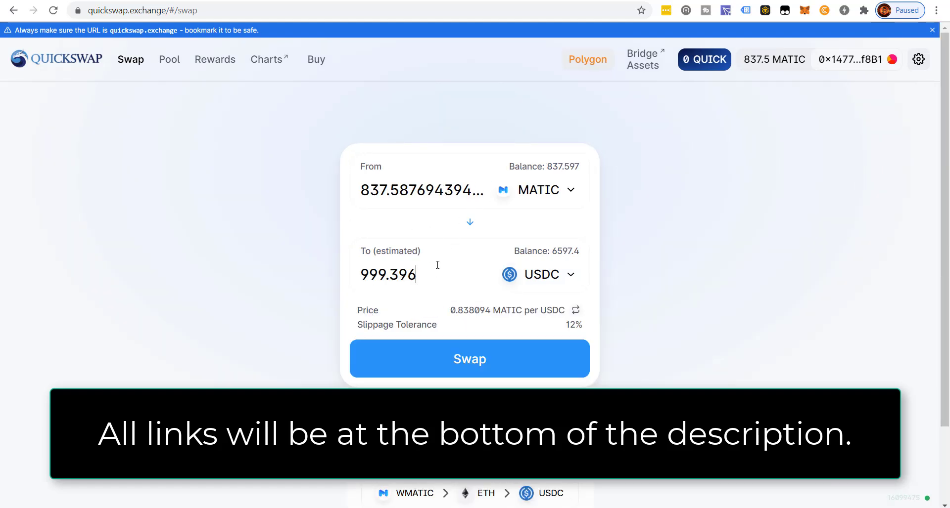
# Confirm the MATIC-to-USDC swap and approve it in MetaMask with gas raised to 3 gwei.
pyautogui.click(445, 364)
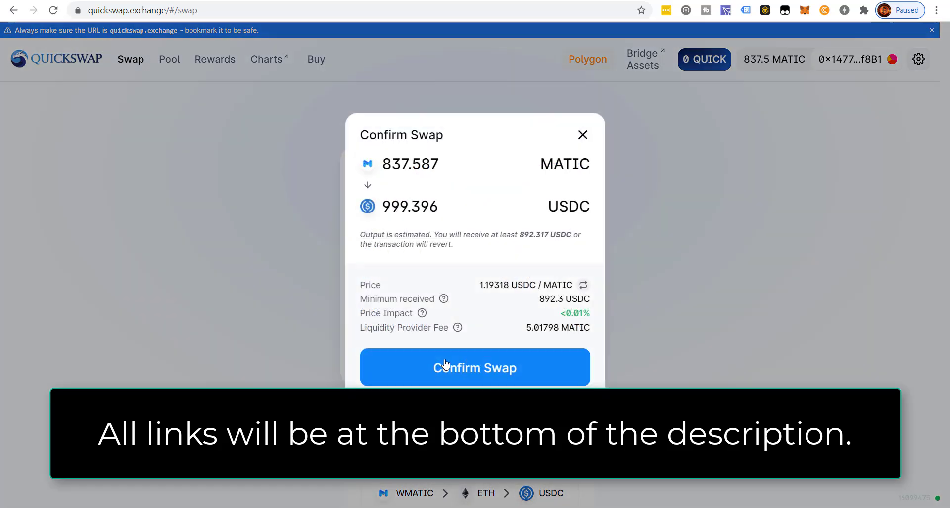
pyautogui.click(483, 375)
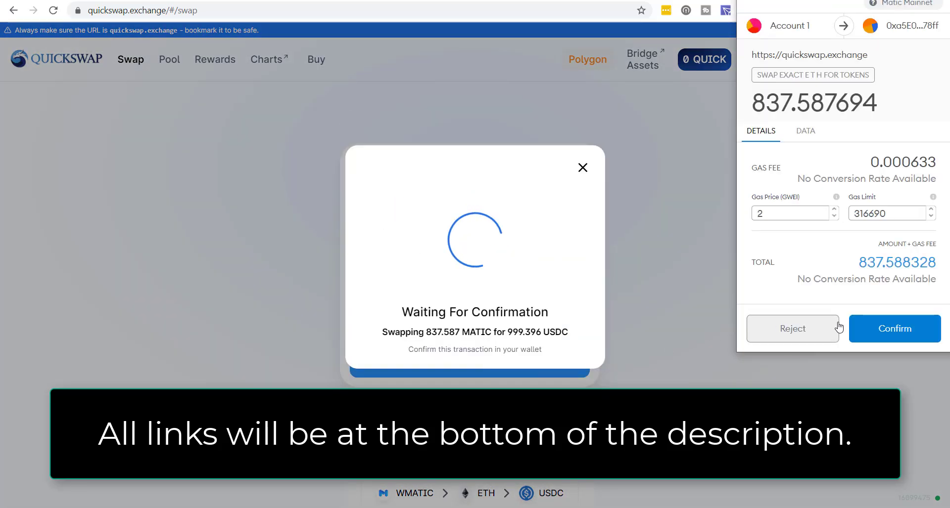
pyautogui.click(834, 209)
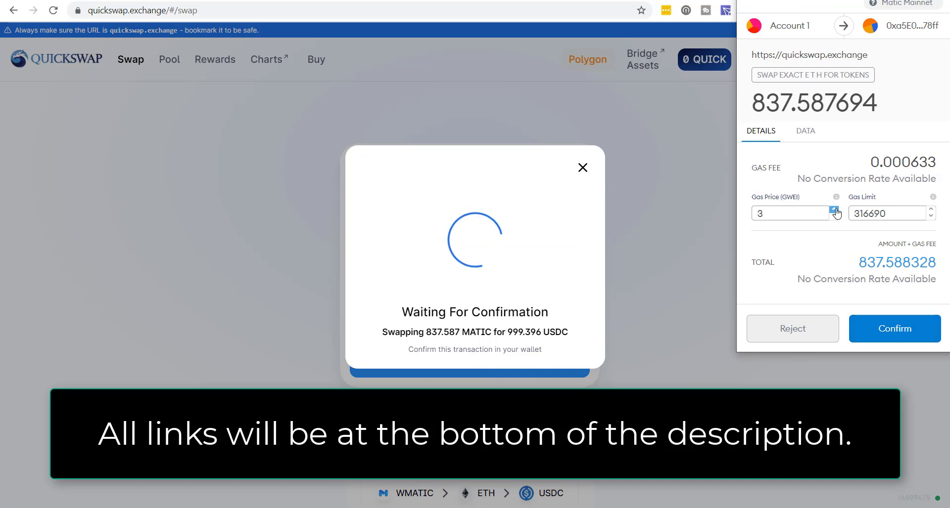
pyautogui.click(834, 210)
pyautogui.click(894, 330)
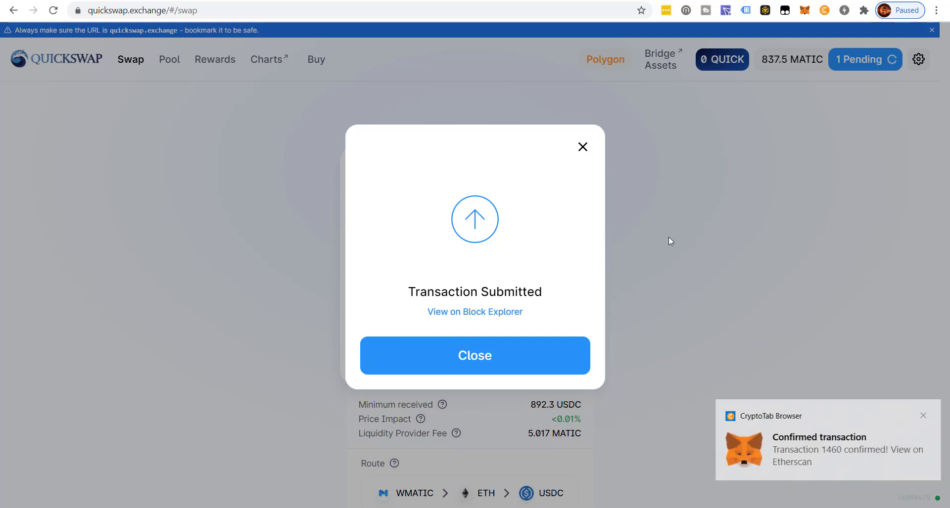
pyautogui.click(923, 417)
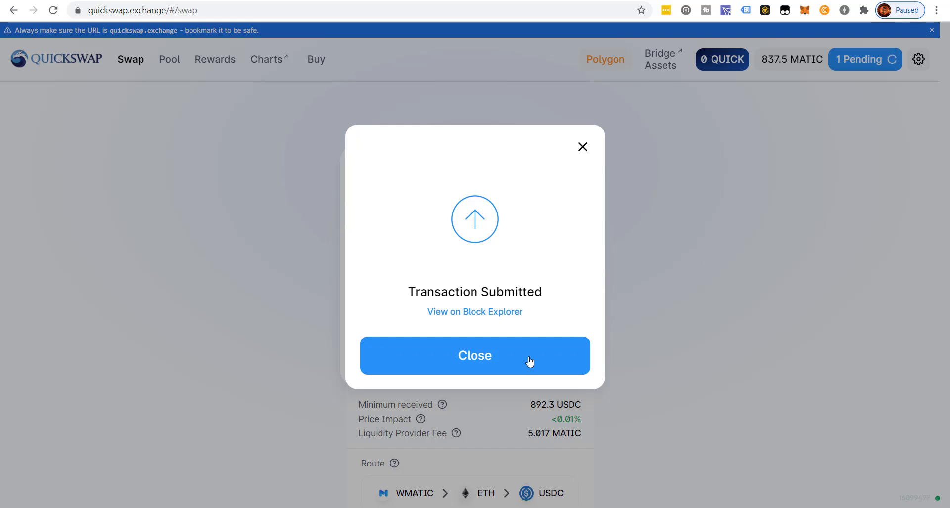
# Close the submitted notice and go to Bridge > Token Bridge in EVOdefi's menu.
pyautogui.click(582, 148)
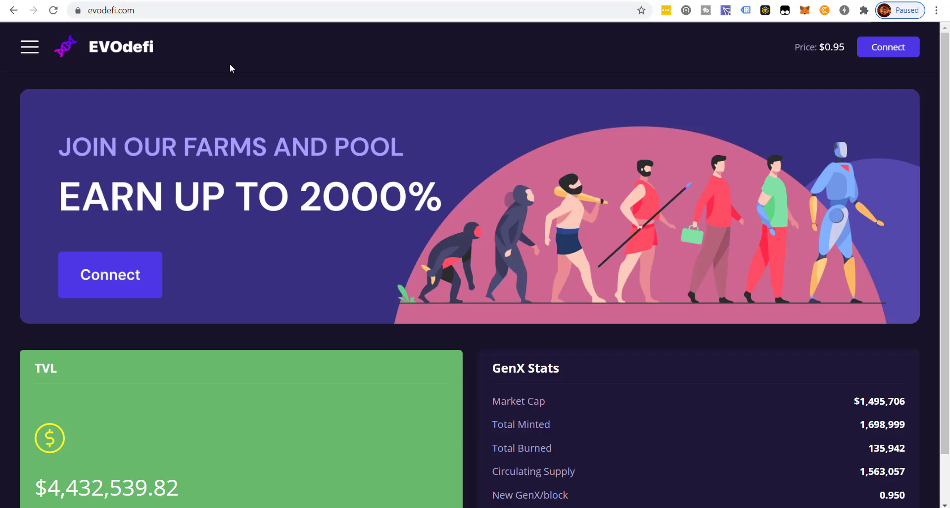
pyautogui.click(32, 51)
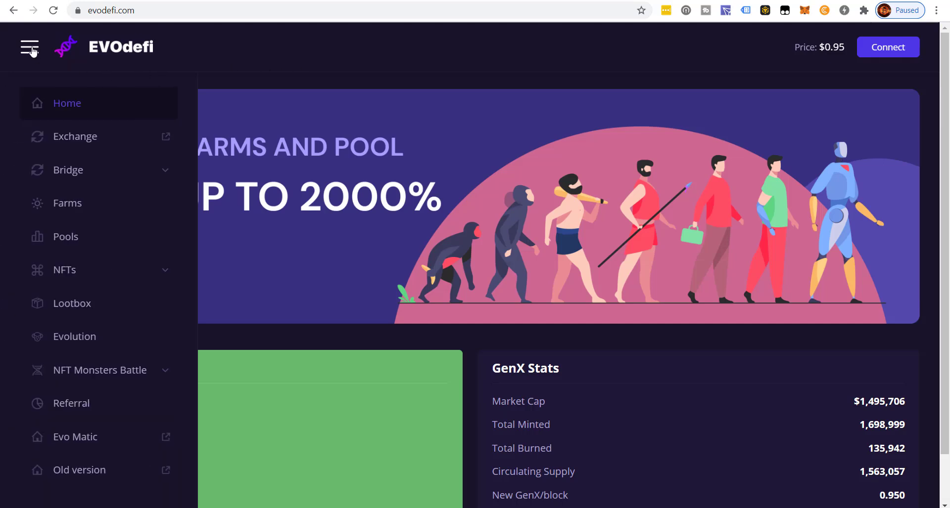
pyautogui.click(87, 176)
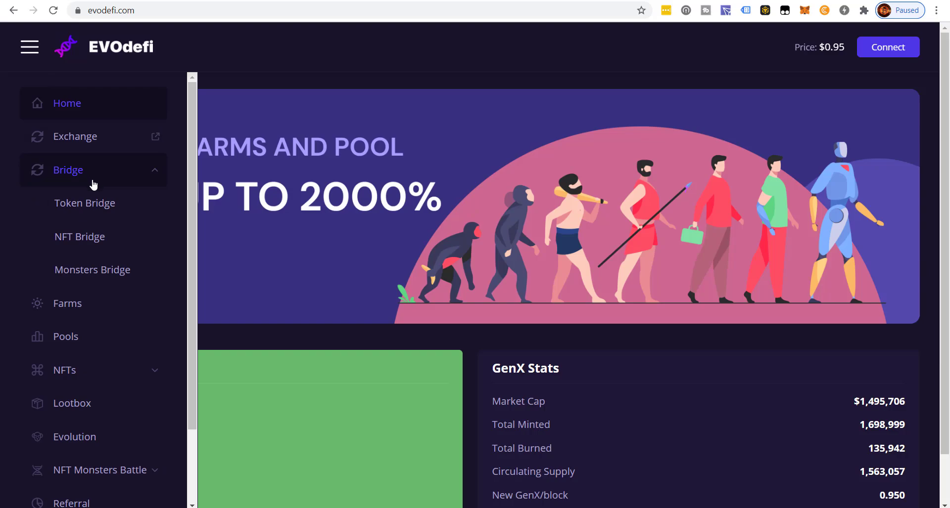
pyautogui.click(97, 209)
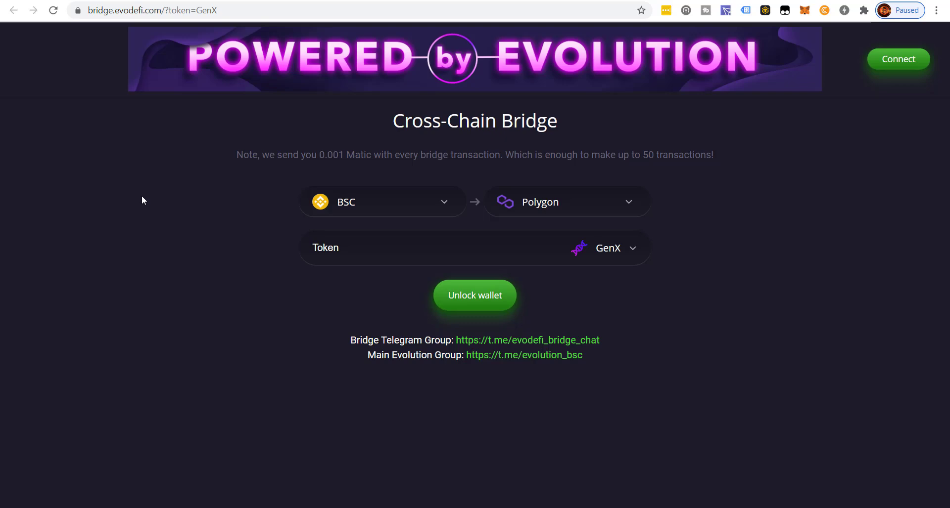
# Reverse the bridge to Polygon → BSC and connect Account 1's MetaMask wallet, declining the BSC network switch.
pyautogui.click(489, 302)
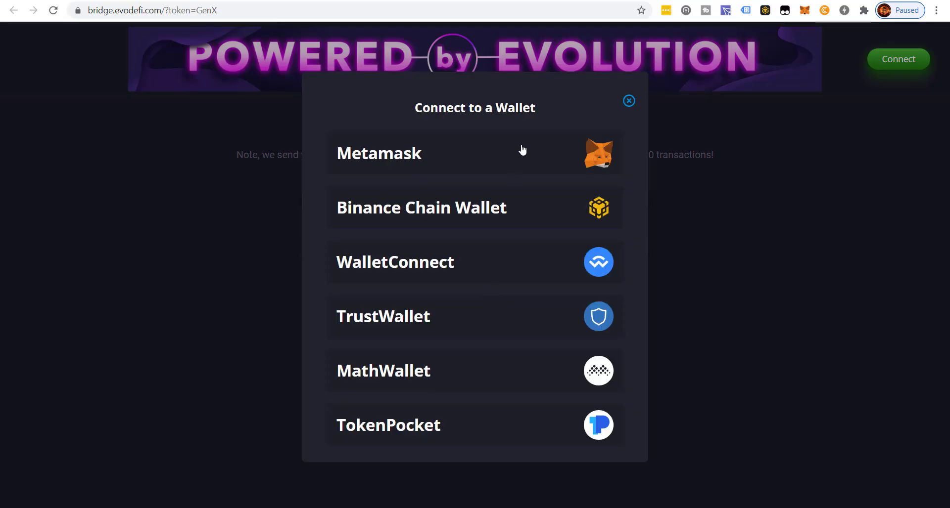
pyautogui.click(521, 149)
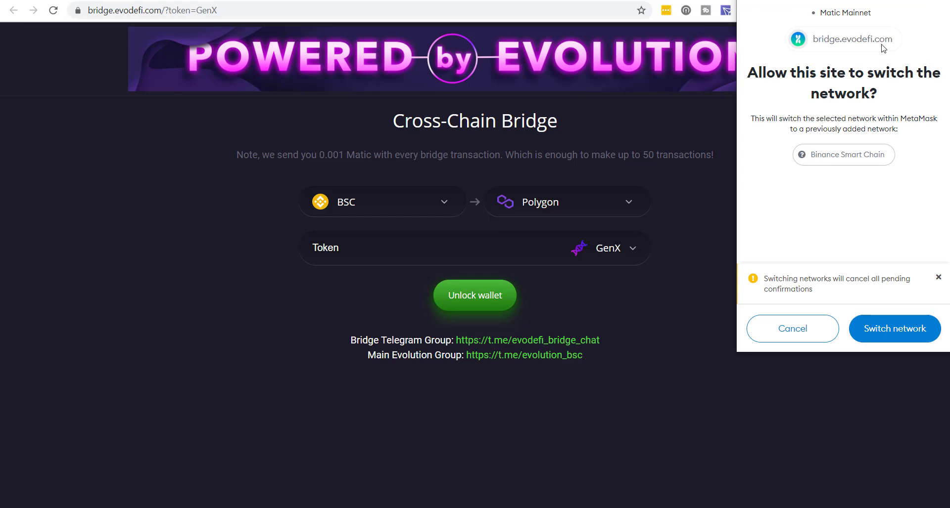
pyautogui.click(805, 336)
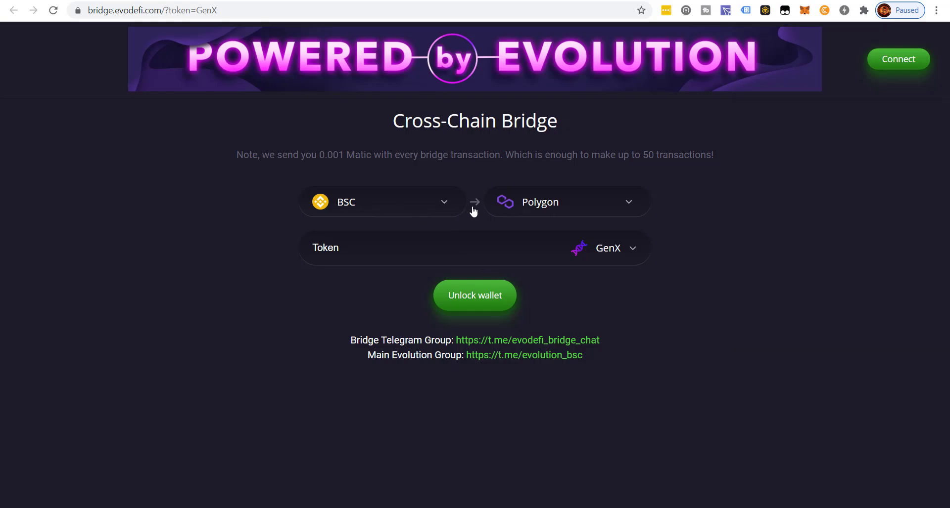
pyautogui.click(474, 205)
pyautogui.click(461, 158)
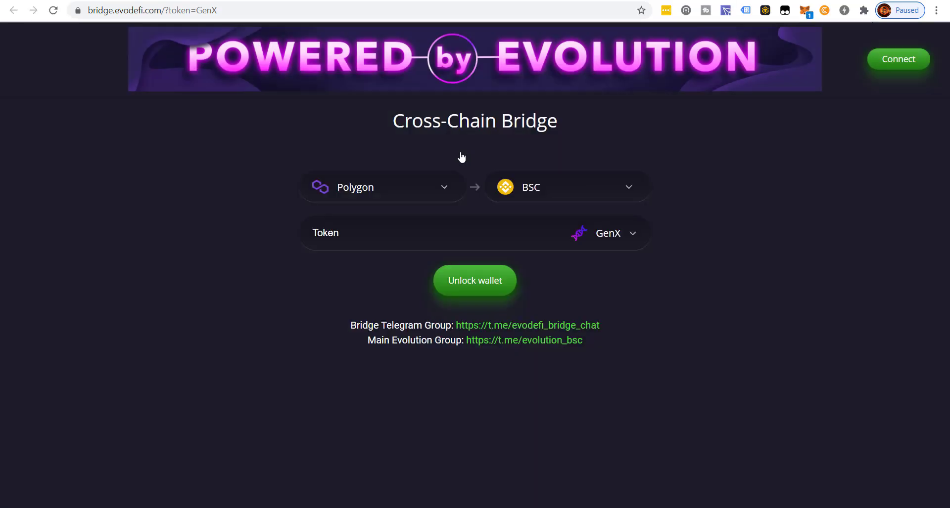
pyautogui.click(908, 336)
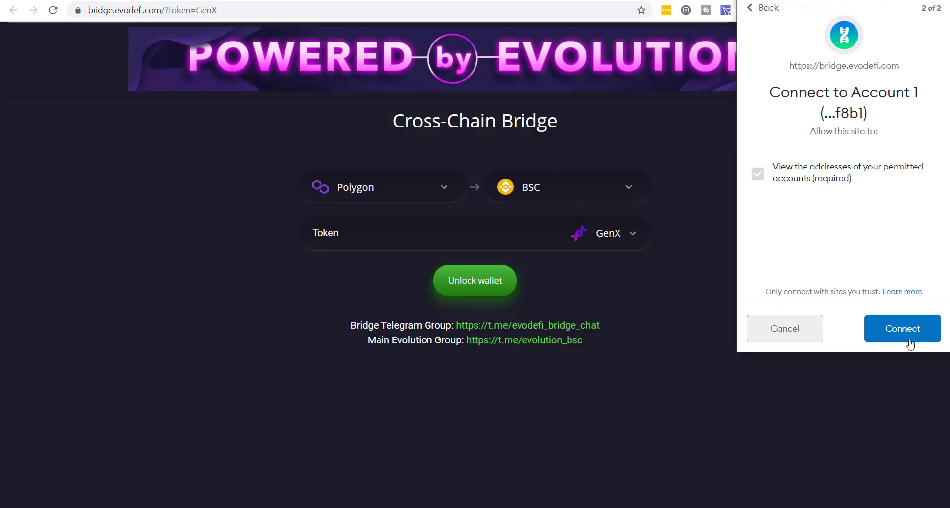
pyautogui.click(909, 335)
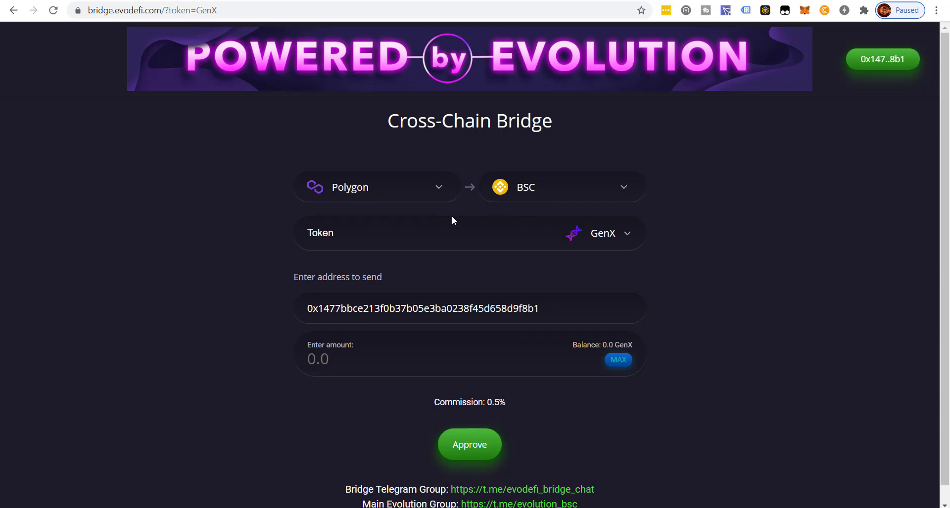
pyautogui.click(618, 240)
# Choose USDC as the bridge token and enter 999 as the amount.
pyautogui.click(592, 305)
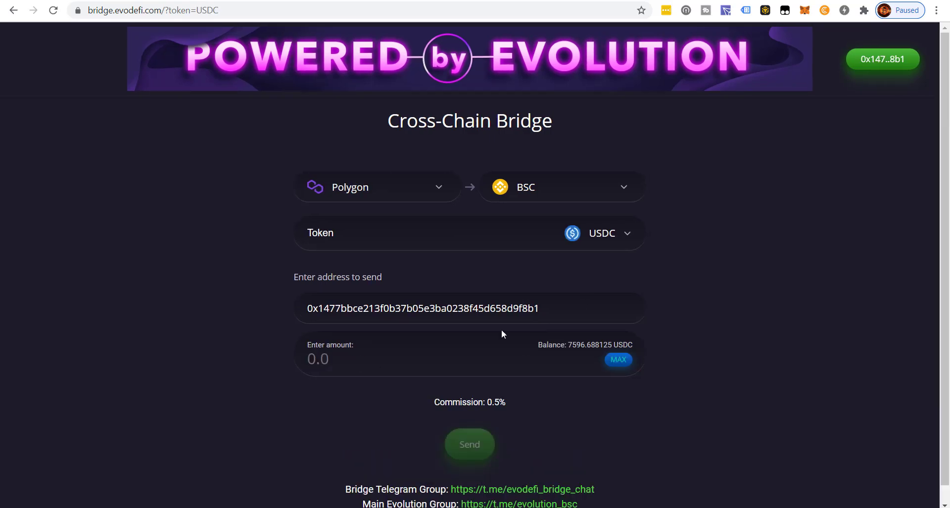
pyautogui.write('999')
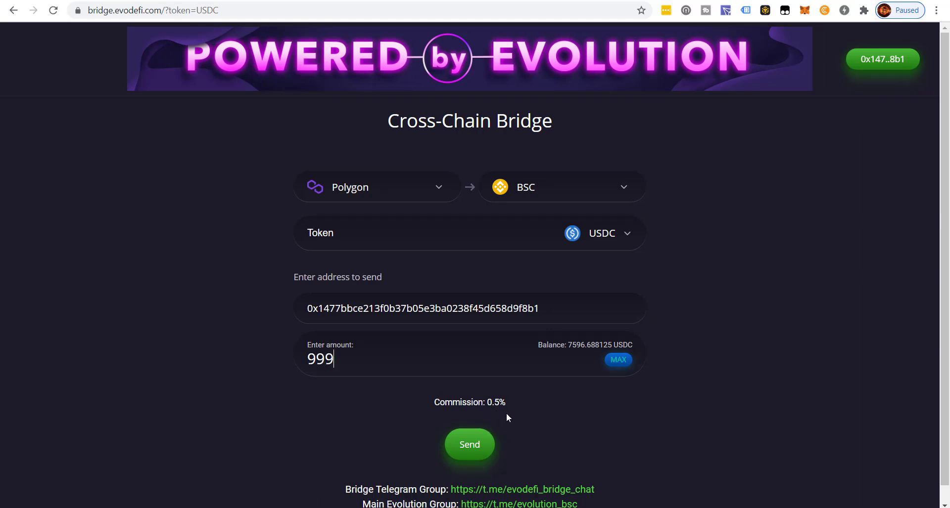
pyautogui.scroll(-1, 506, 413)
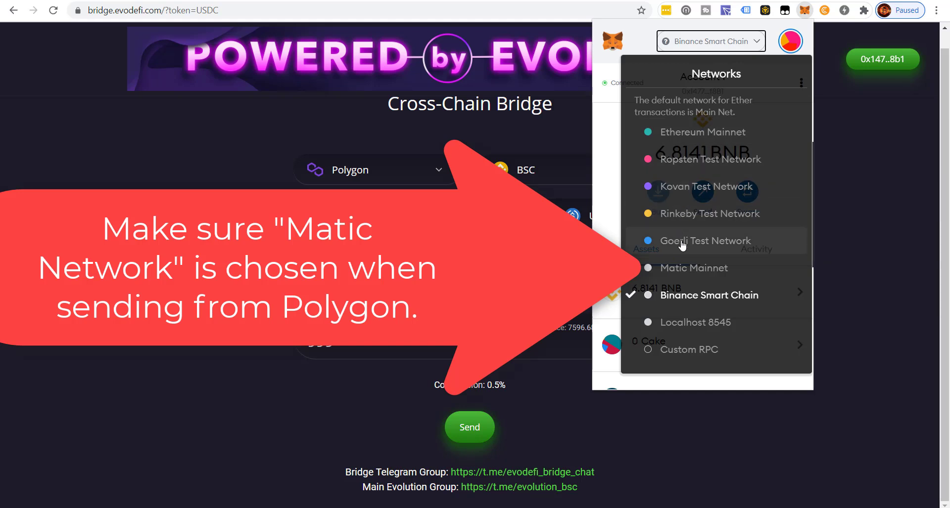
# Switch the MetaMask wallet to Matic Mainnet and close the wallet overview.
pyautogui.click(682, 271)
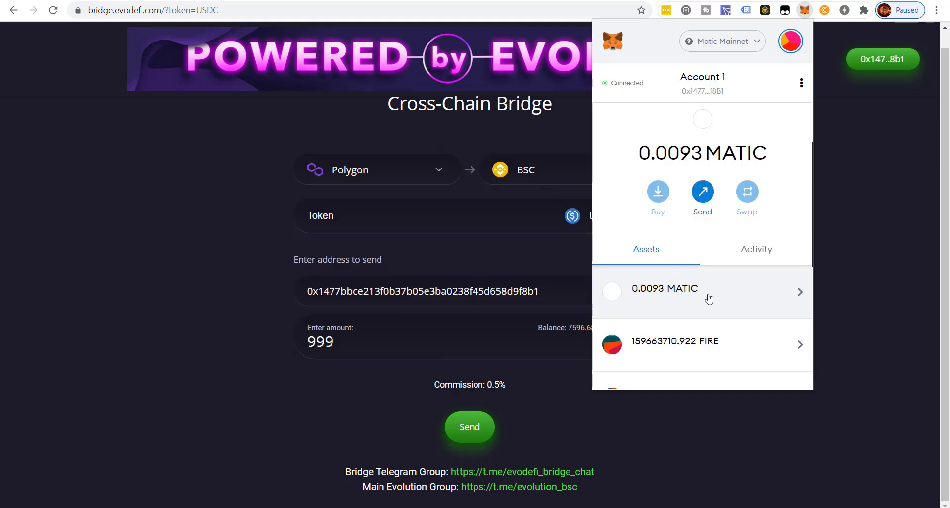
pyautogui.scroll(-5, 706, 302)
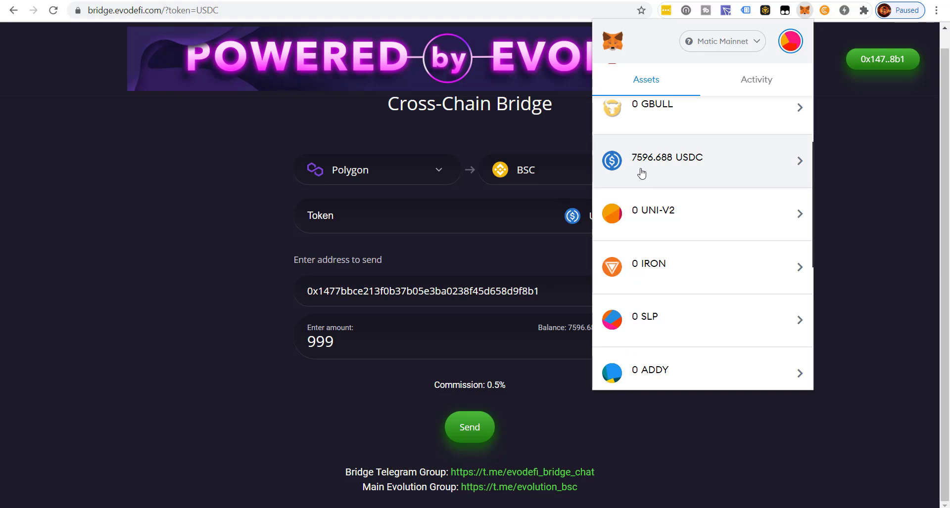
pyautogui.click(212, 284)
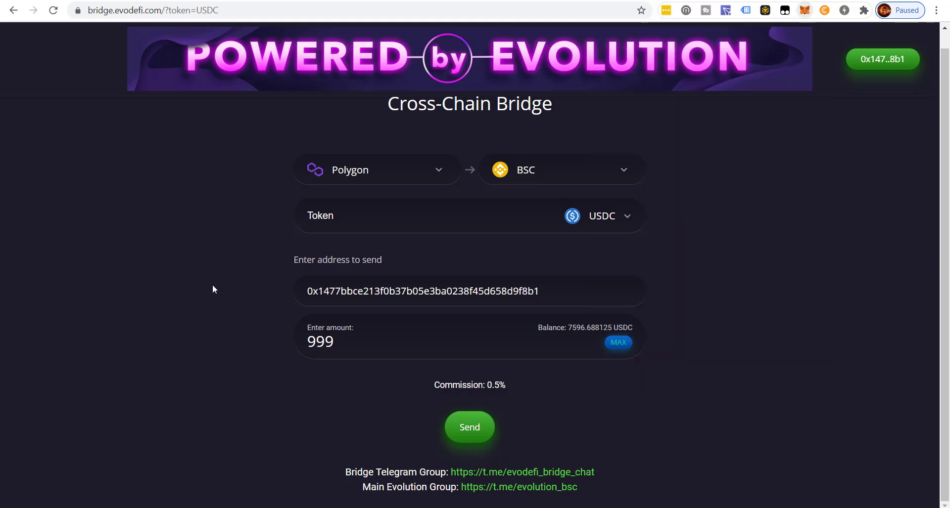
# Send the 999 USDC bridge transfer and approve it in MetaMask at gas price 3.
pyautogui.click(469, 427)
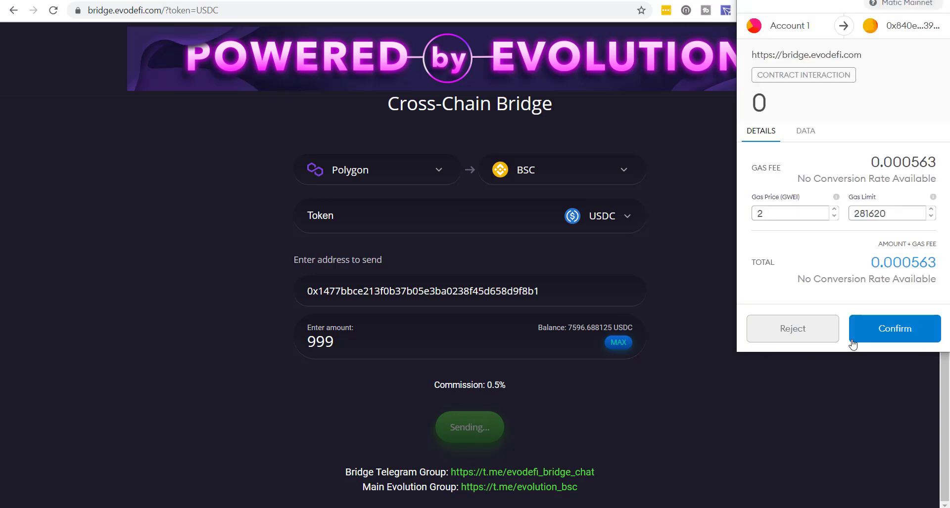
pyautogui.click(834, 210)
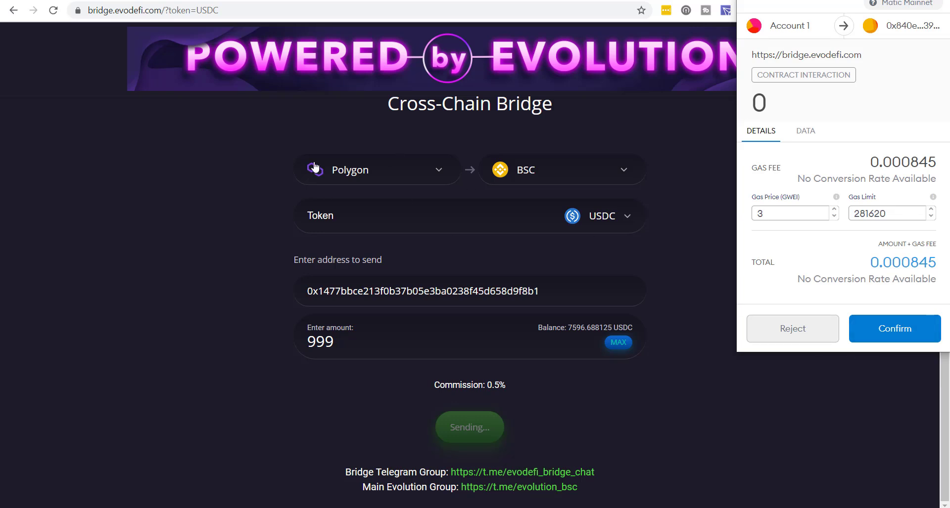
pyautogui.click(899, 335)
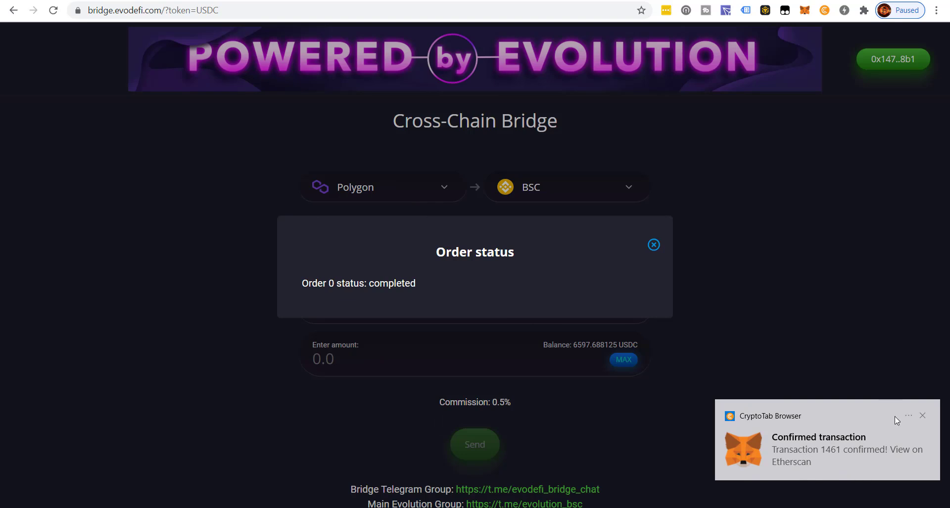
# Check the bridged USDC balance in MetaMask, then load pancakeswap.finance.
pyautogui.click(922, 416)
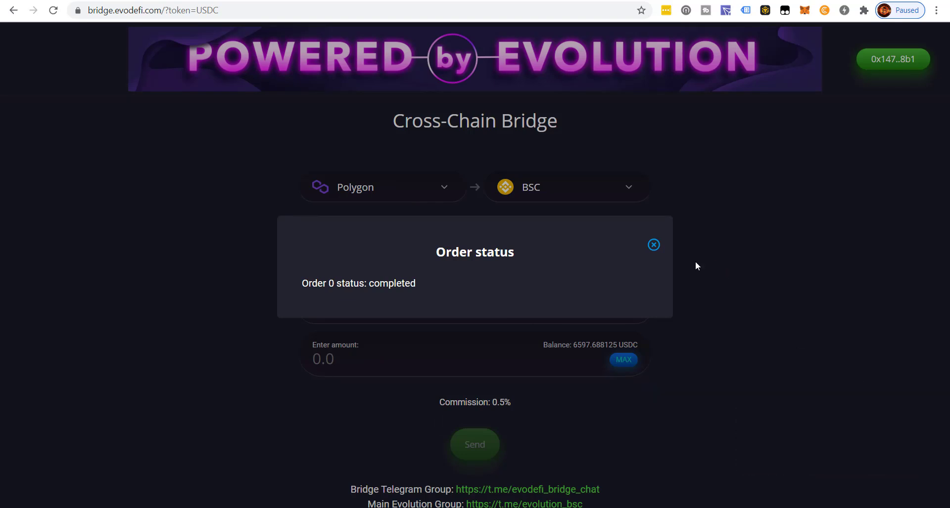
pyautogui.click(805, 12)
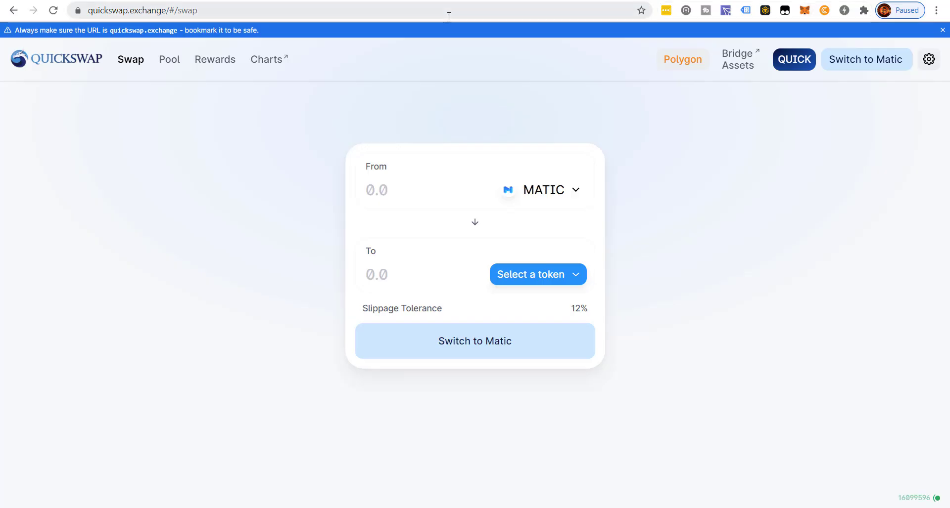
pyautogui.click(448, 17)
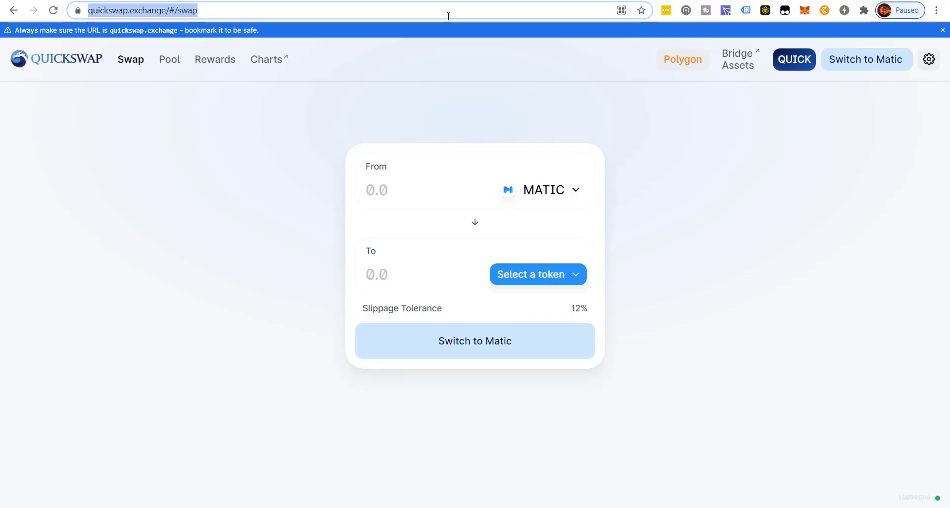
pyautogui.write('pa')
pyautogui.press('Return')
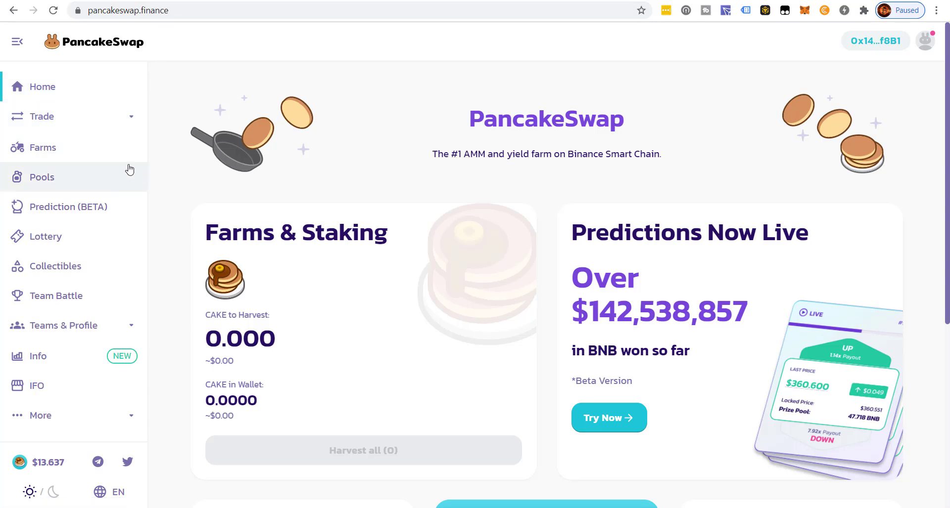
# On PancakeSwap's Exchange page, pick BNB as the output and enter 999 USDC, quoting about 3.25 BNB.
pyautogui.click(65, 125)
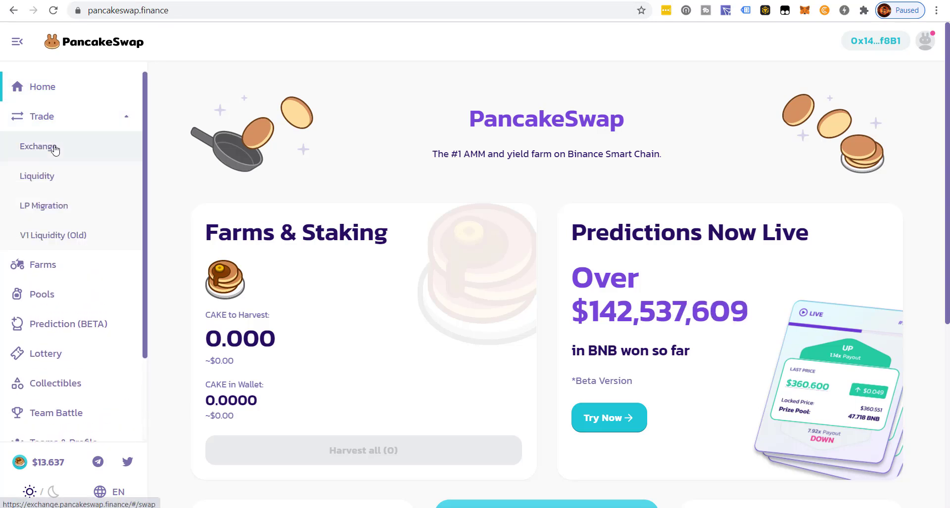
pyautogui.click(53, 148)
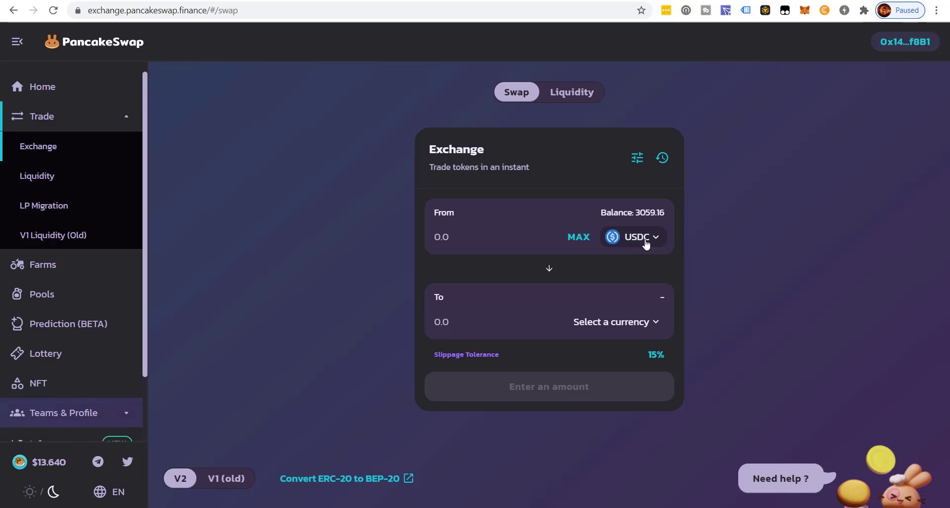
pyautogui.click(633, 328)
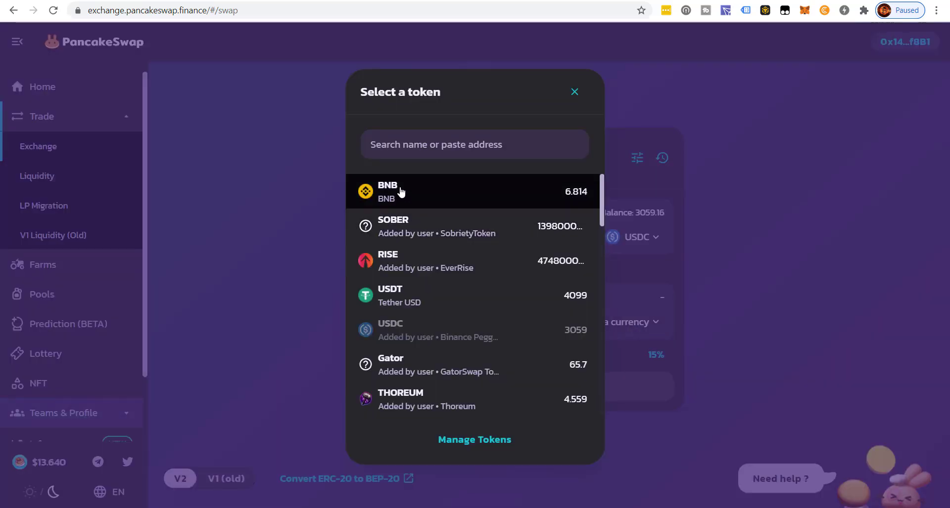
pyautogui.click(432, 191)
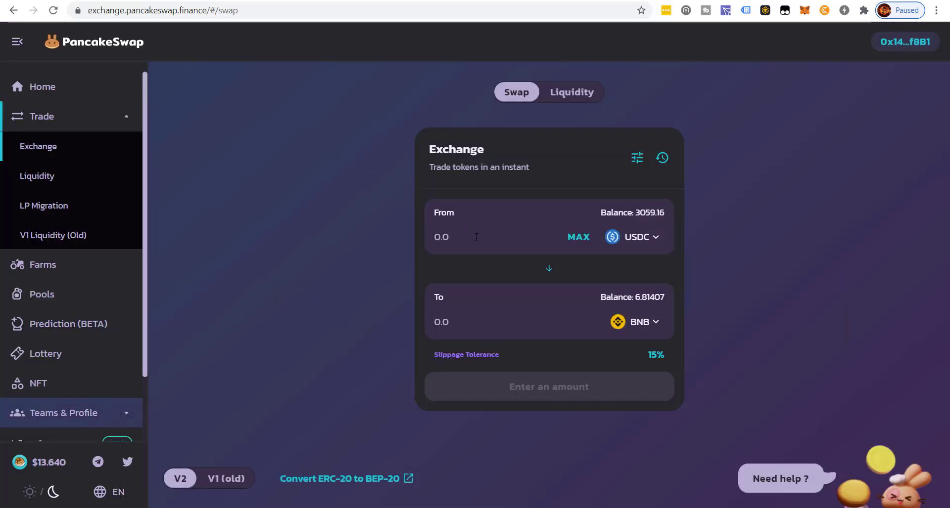
pyautogui.click(477, 238)
pyautogui.write('999')
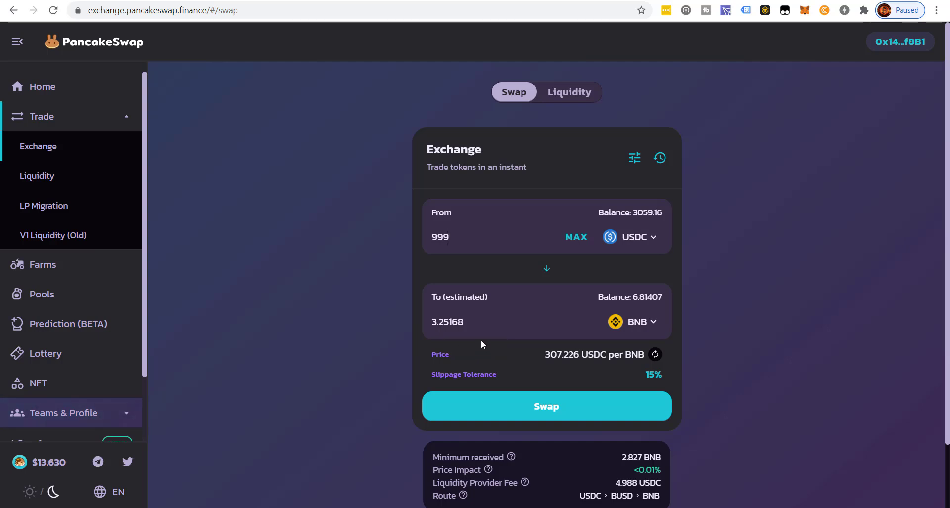
# Confirm the 999 USDC-to-BNB swap, approve it in MetaMask at 7 gwei, and close the notice.
pyautogui.click(556, 417)
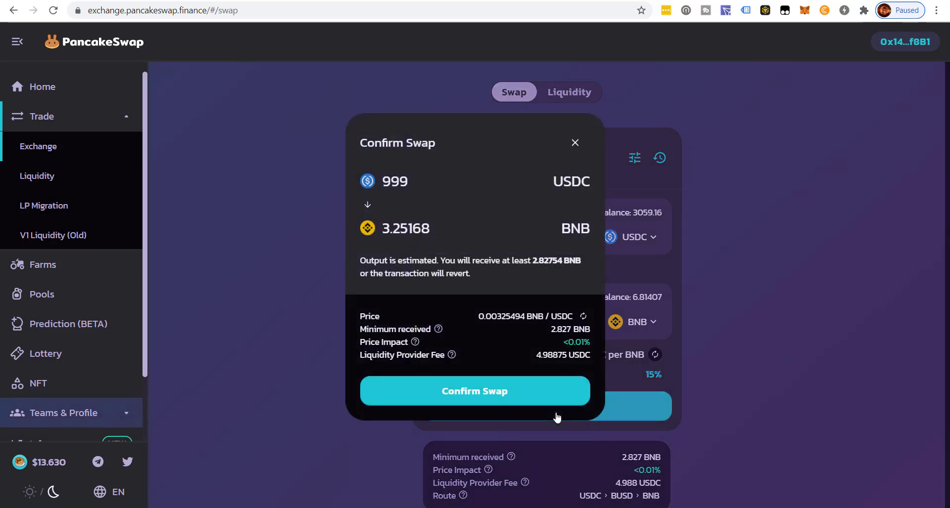
pyautogui.click(517, 398)
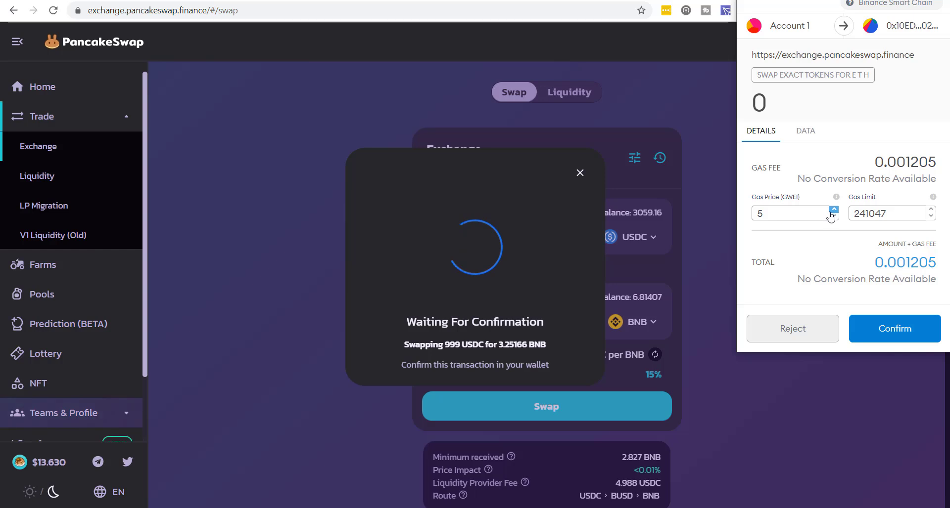
pyautogui.click(833, 210)
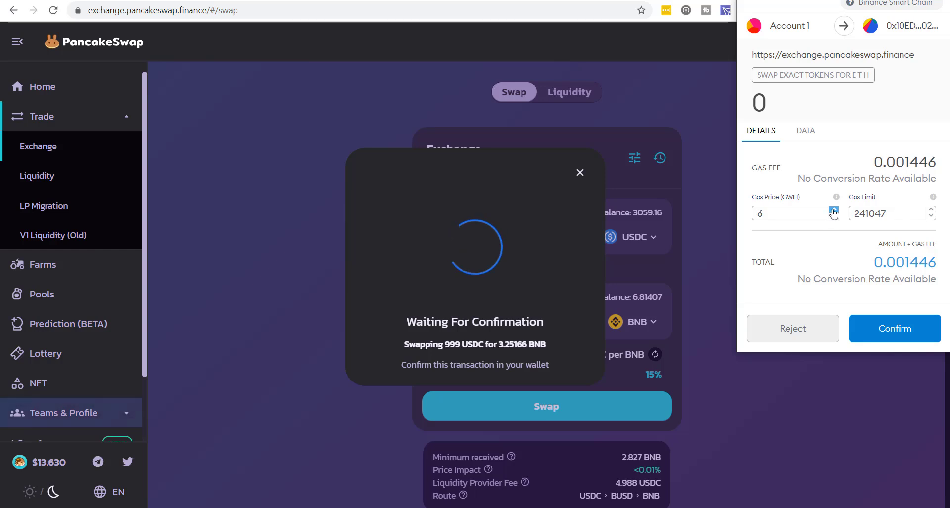
pyautogui.click(833, 210)
pyautogui.click(876, 328)
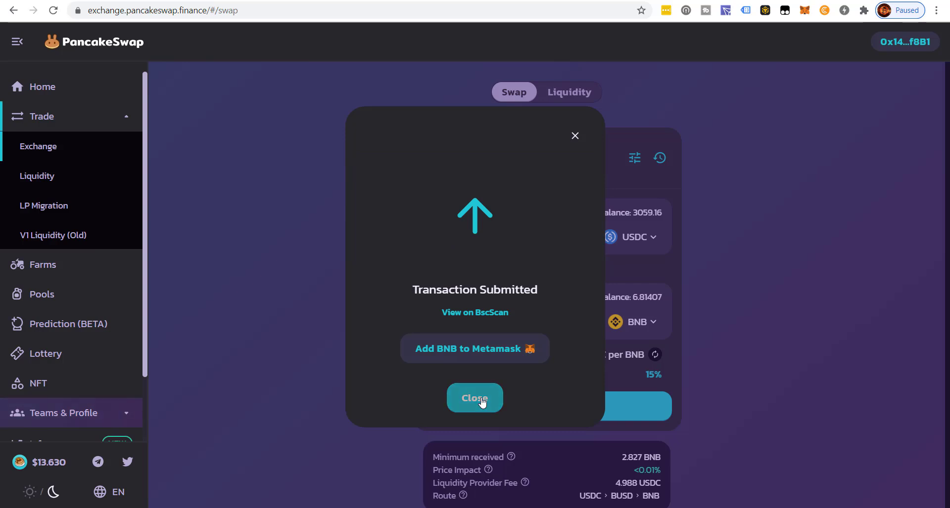
pyautogui.click(482, 399)
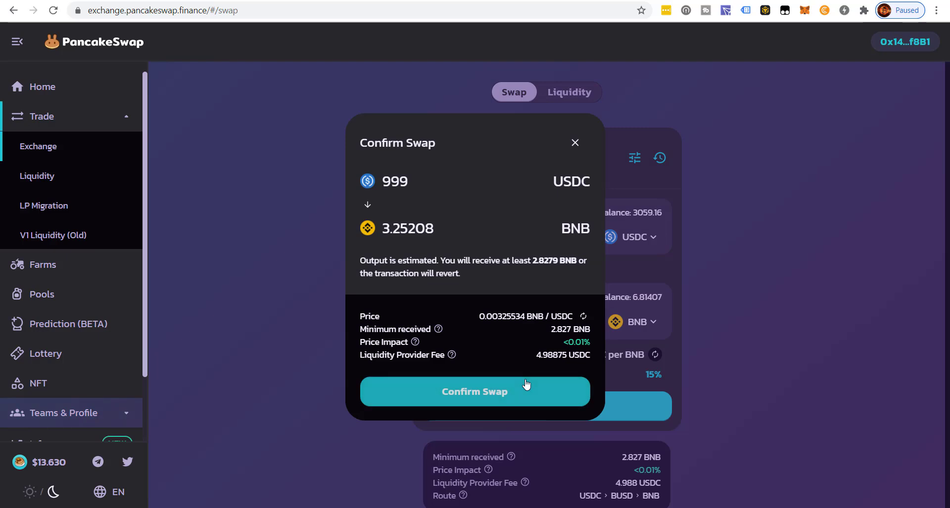
# Retry the 999 USDC swap with a gas price of 7 and dismiss the submitted notice.
pyautogui.click(537, 391)
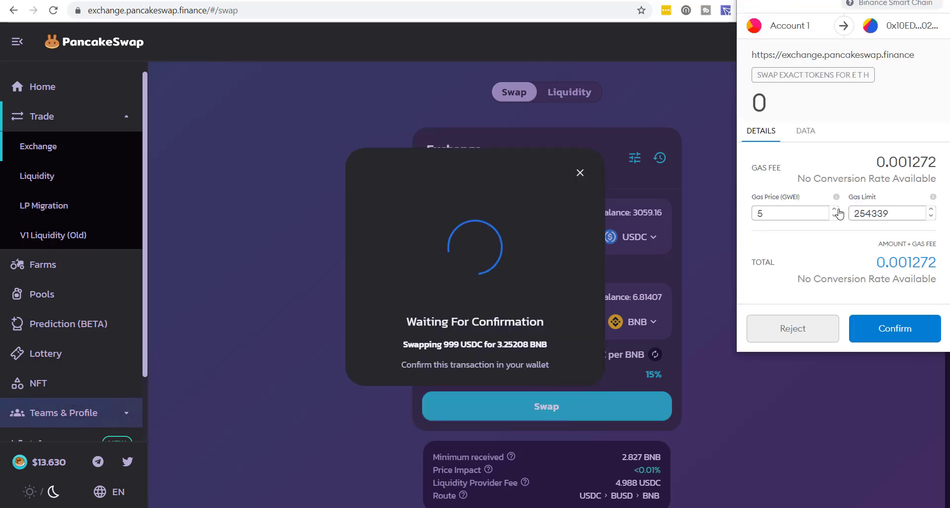
pyautogui.click(835, 210)
pyautogui.click(835, 210)
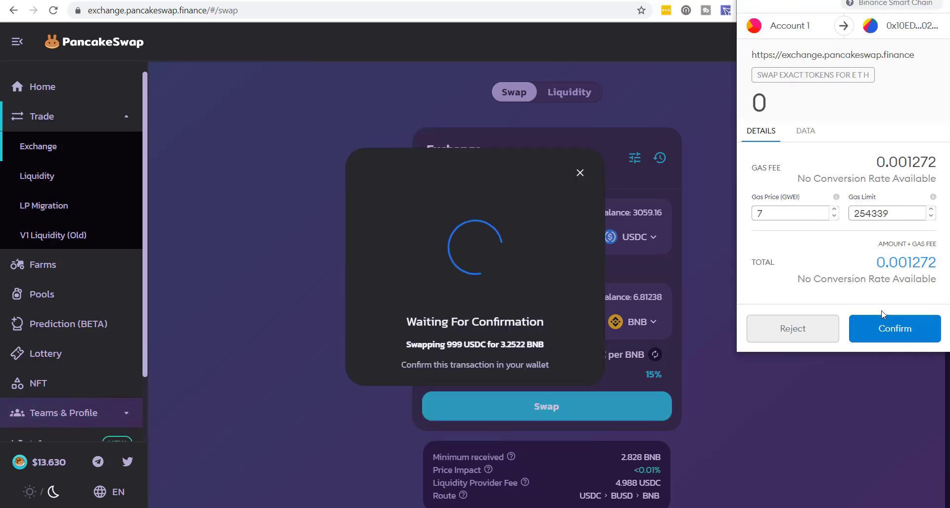
pyautogui.click(886, 336)
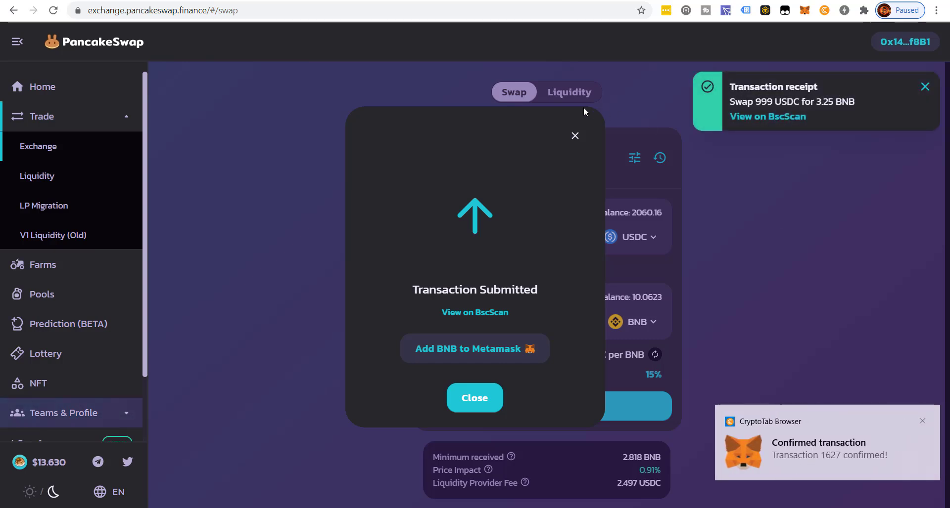
pyautogui.click(573, 138)
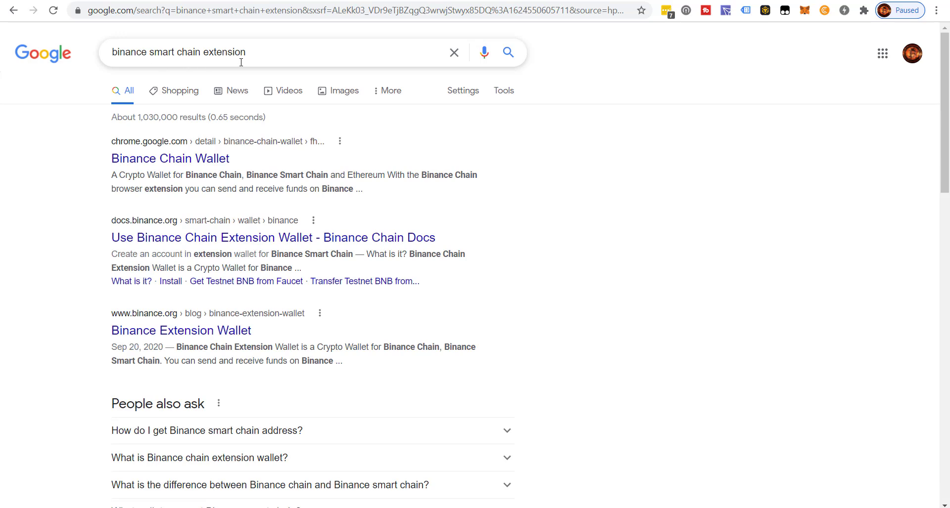
# Open the Binance Chain Wallet listing on the Chrome Web Store from the search results.
pyautogui.click(197, 163)
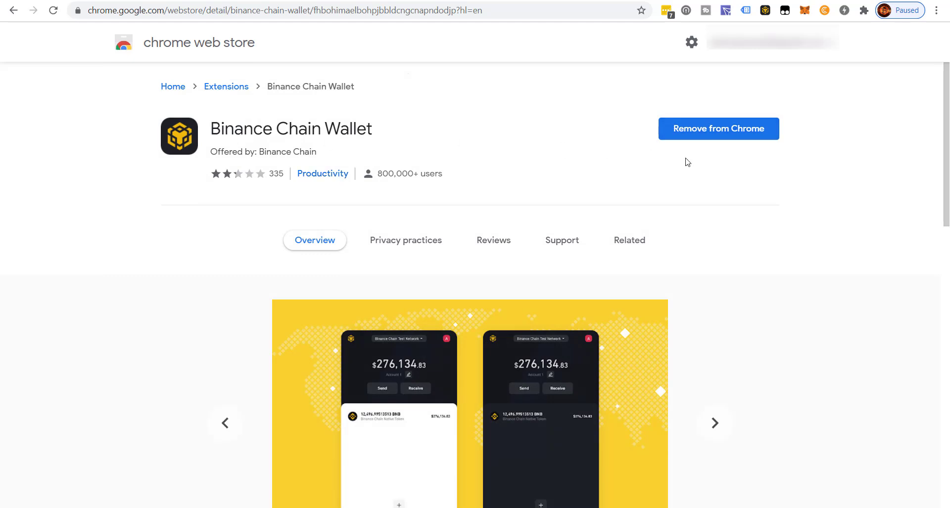
pyautogui.scroll(-1, 685, 160)
pyautogui.scroll(1, 686, 161)
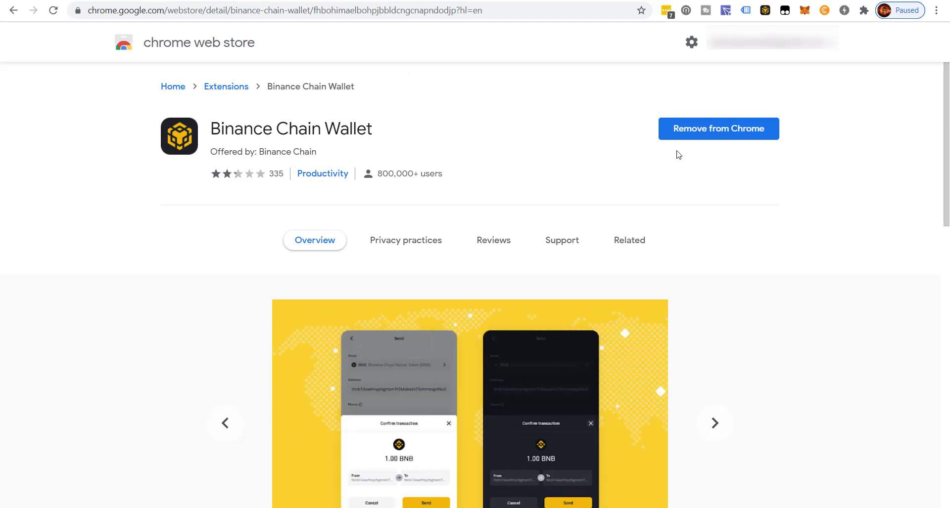
# Switch Binance Chain Wallet to Binance Smart Chain Network, copy Account 0's address, then bring up MetaMask.
pyautogui.click(765, 10)
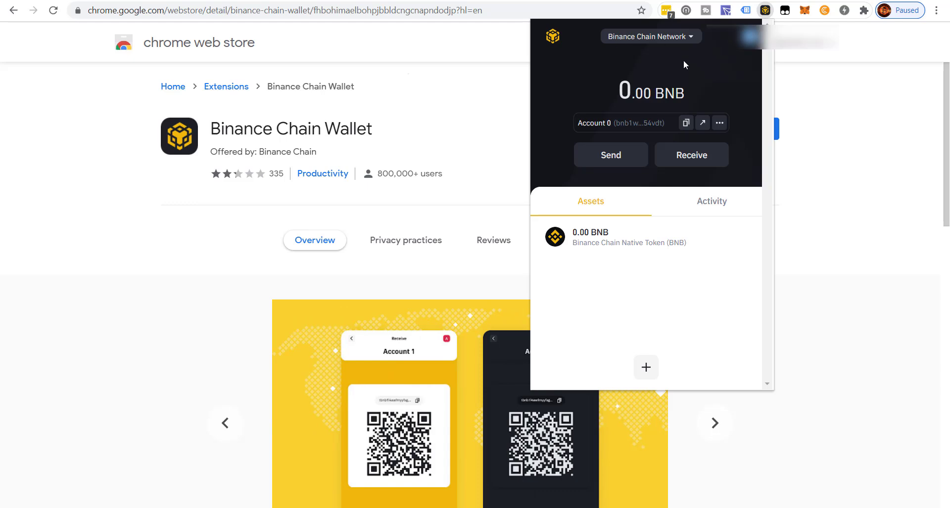
pyautogui.click(692, 41)
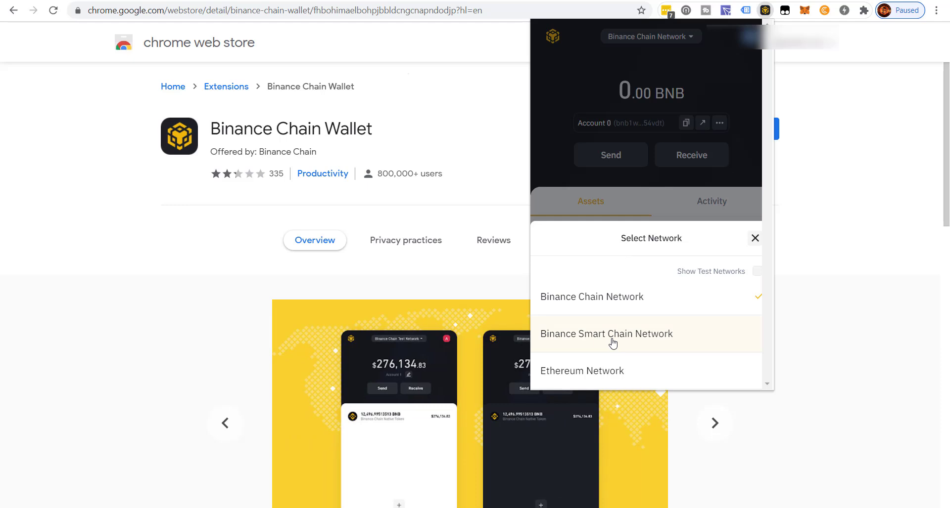
pyautogui.click(612, 340)
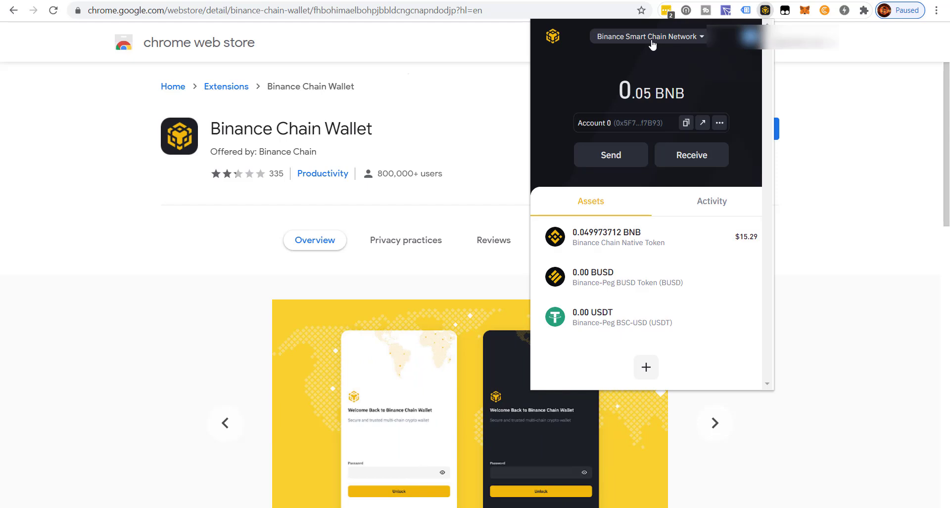
pyautogui.click(685, 123)
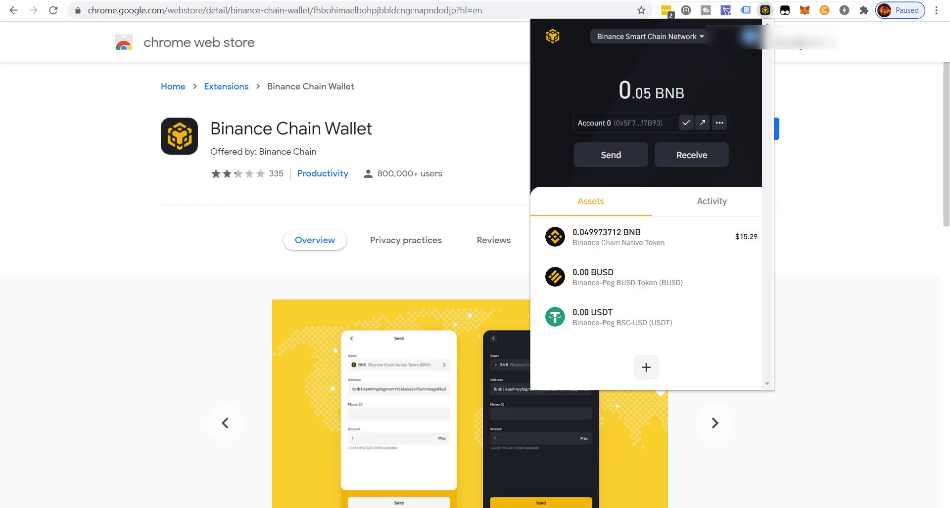
pyautogui.click(804, 11)
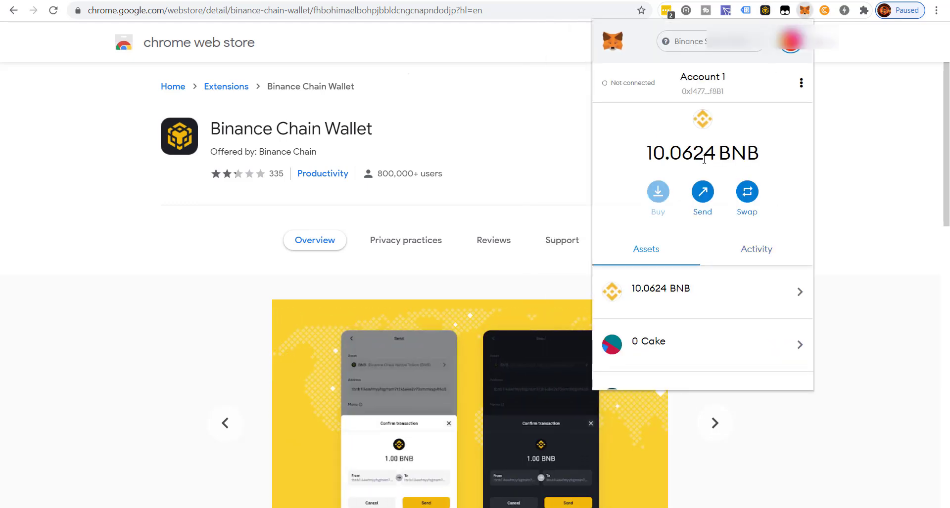
# Send 3.25 BNB from MetaMask to the pasted Smart Chain address at 7 gas price.
pyautogui.click(706, 298)
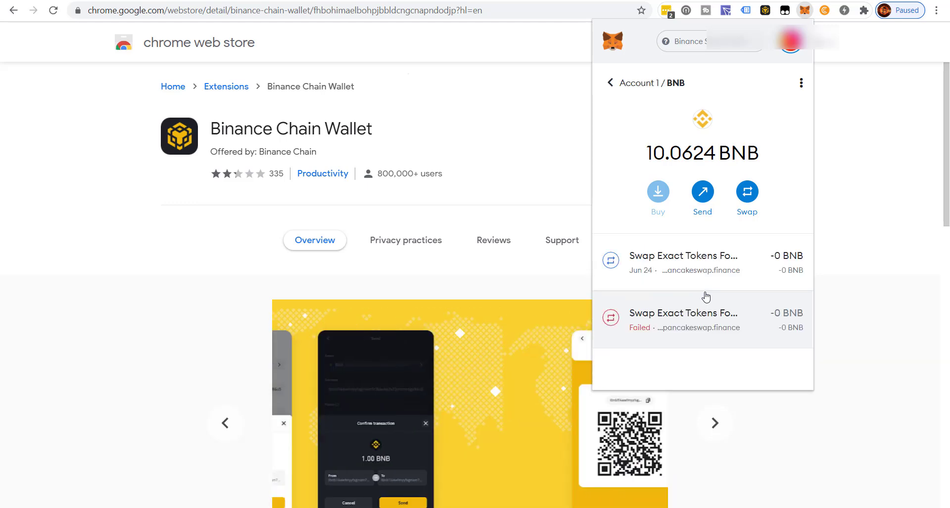
pyautogui.click(703, 193)
pyautogui.rightClick(652, 112)
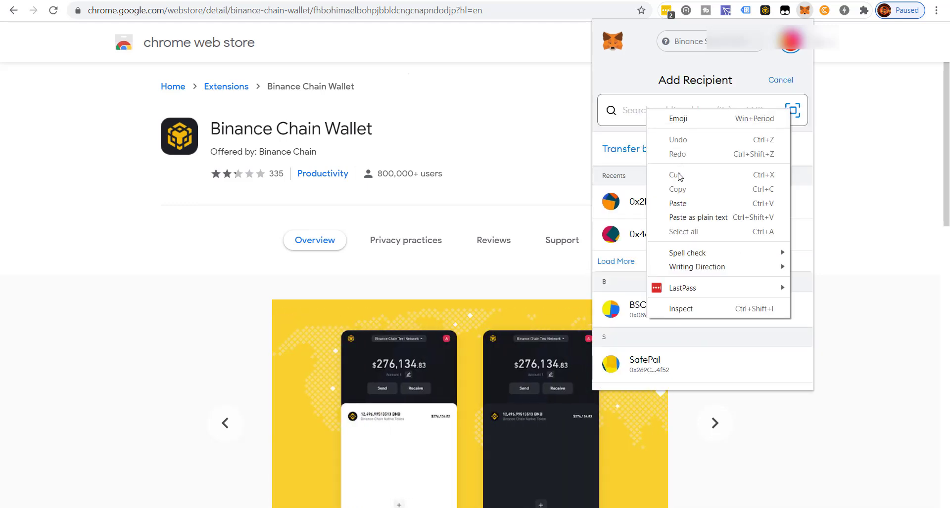
pyautogui.click(678, 203)
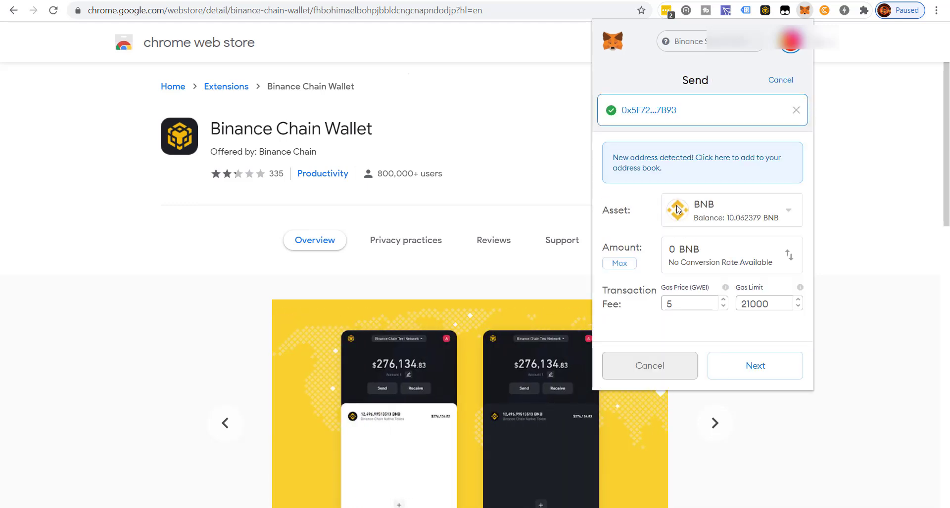
pyautogui.doubleClick(677, 247)
pyautogui.write('3.25')
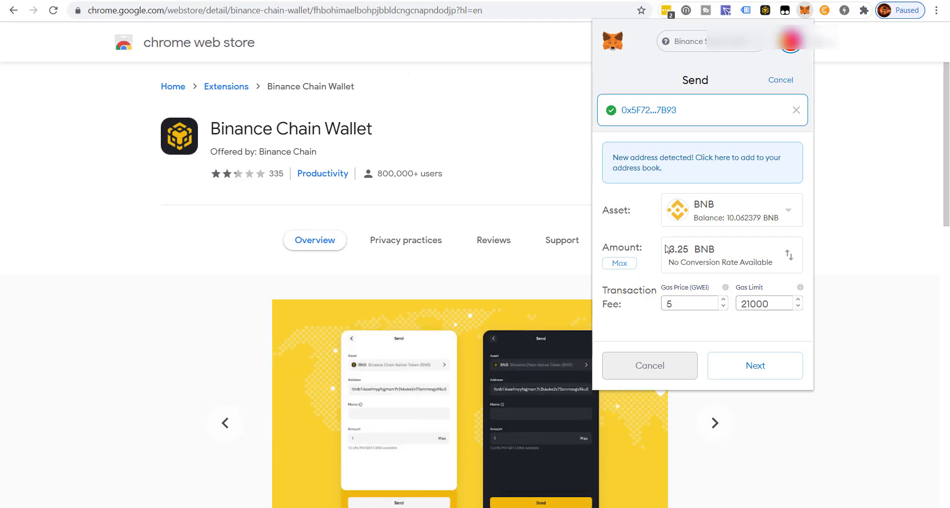
pyautogui.click(723, 300)
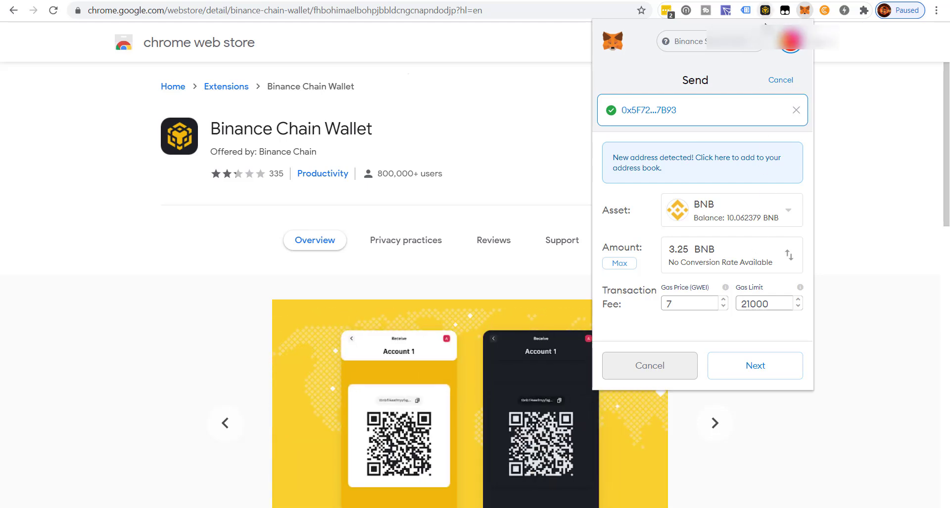
pyautogui.click(747, 377)
pyautogui.click(767, 366)
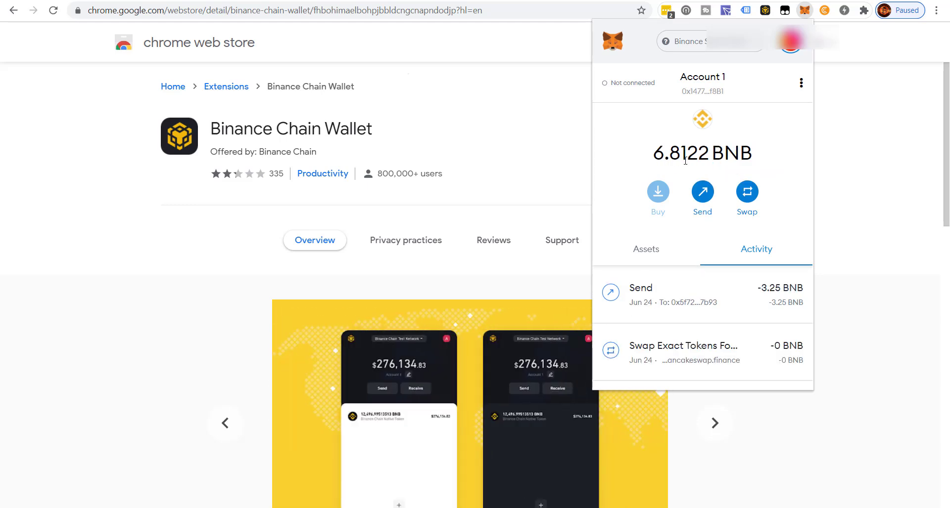
# Switch Binance Chain Wallet to Binance Chain Network and copy its bnb1 address.
pyautogui.click(766, 11)
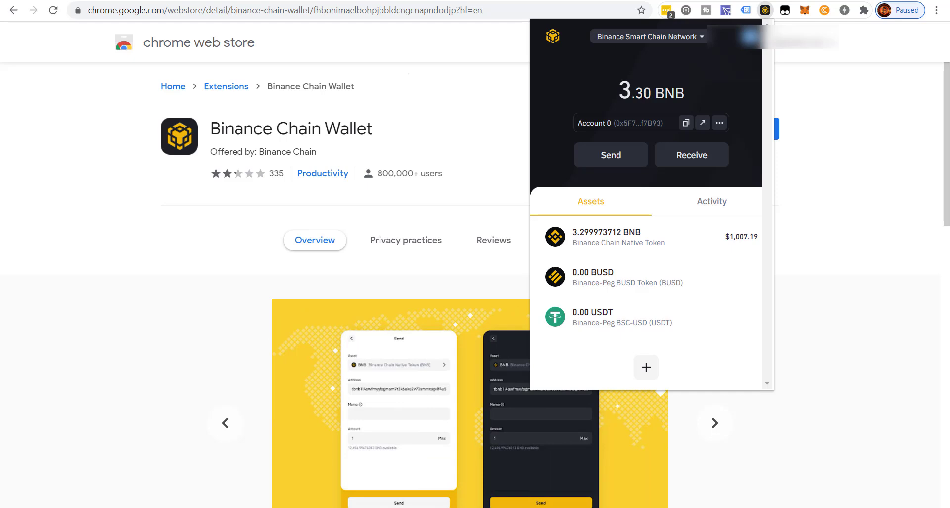
pyautogui.click(701, 37)
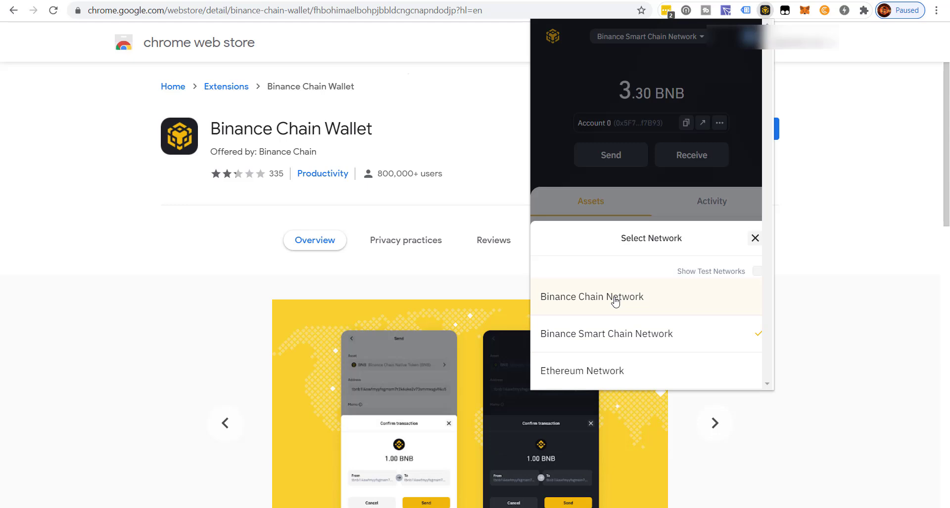
pyautogui.click(615, 301)
pyautogui.click(686, 124)
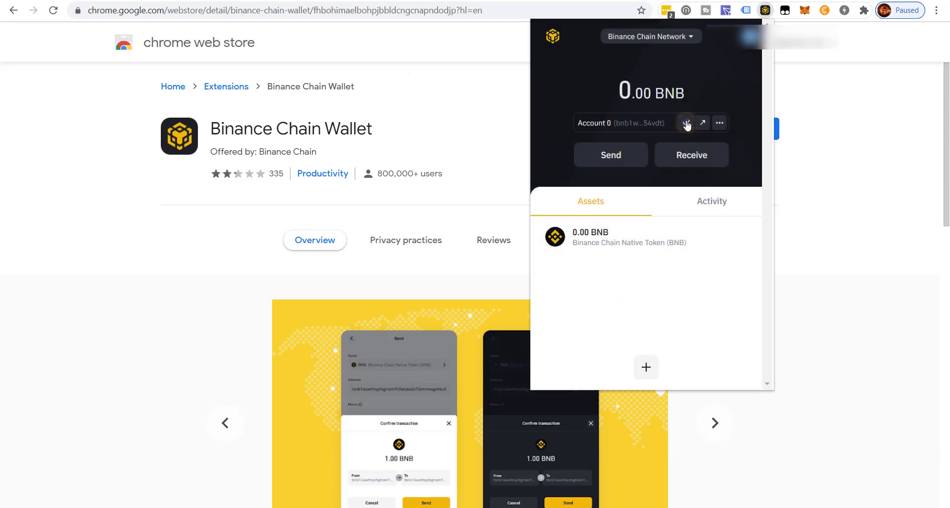
# Return to Binance Smart Chain Network and start a new BNB send.
pyautogui.click(688, 37)
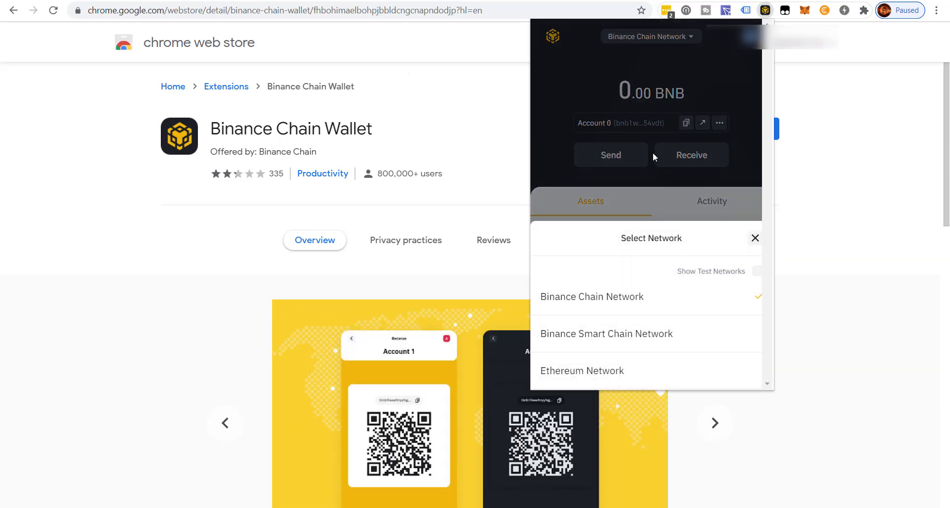
pyautogui.click(626, 338)
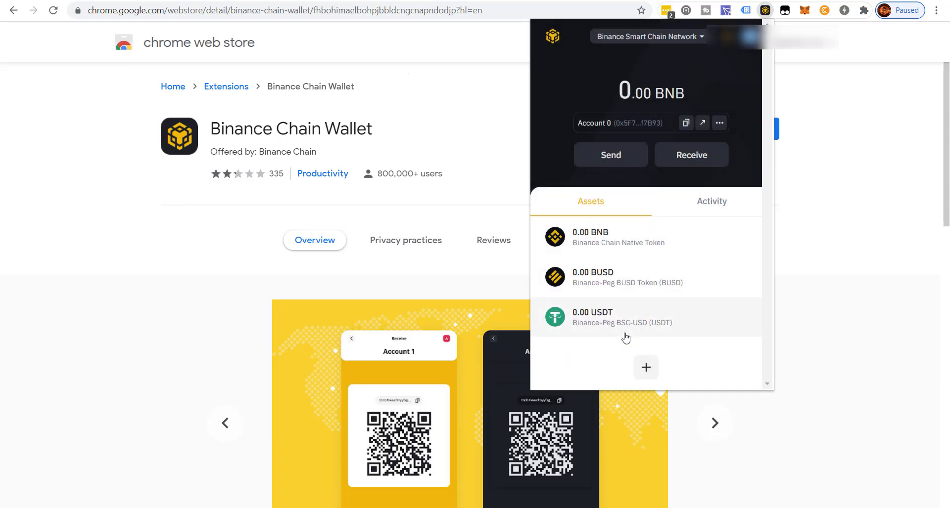
pyautogui.click(613, 157)
pyautogui.rightClick(613, 144)
# Transfer 3.25 BNB cross-chain to the pasted bnb1 Binance Chain address and confirm it.
pyautogui.click(643, 237)
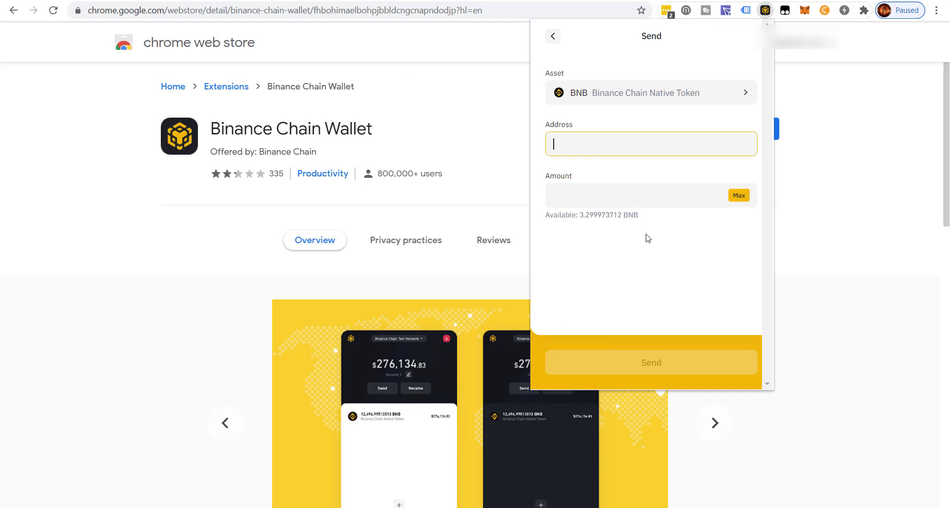
pyautogui.press('Tab')
pyautogui.write('3.25')
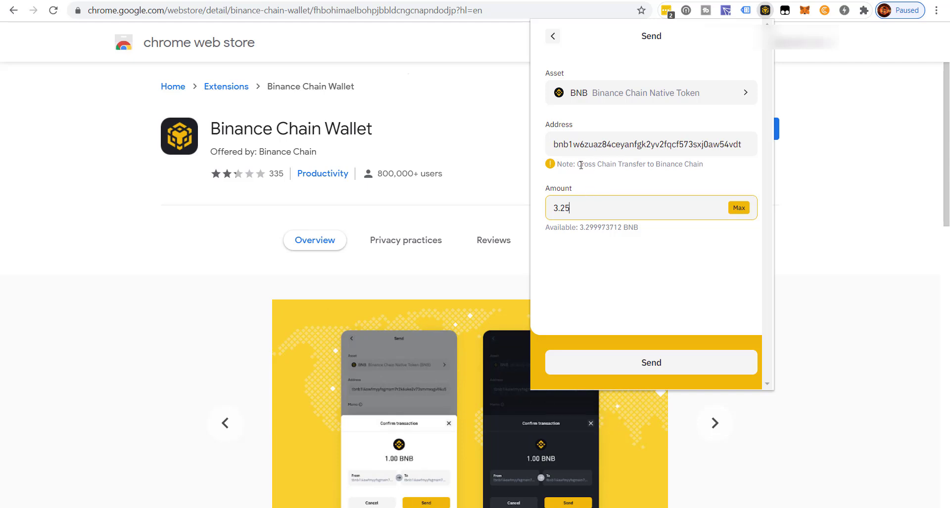
pyautogui.click(651, 363)
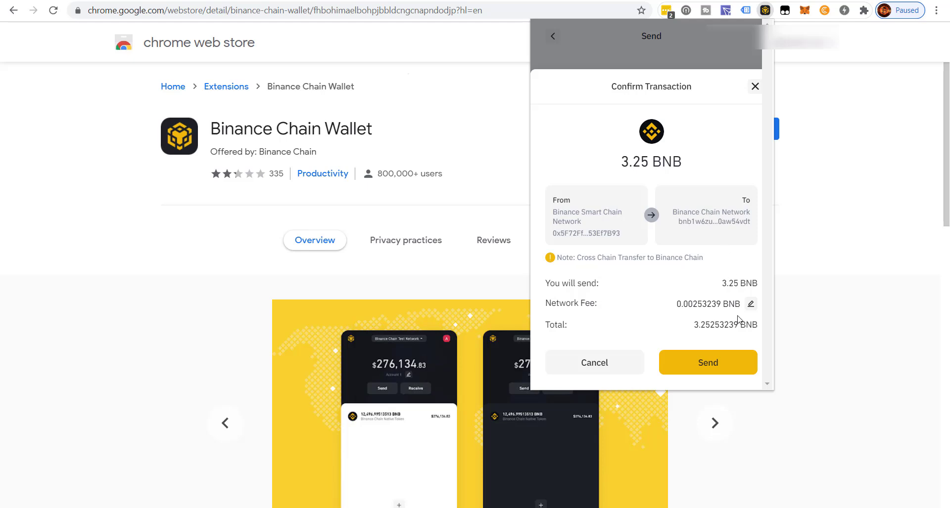
pyautogui.click(722, 371)
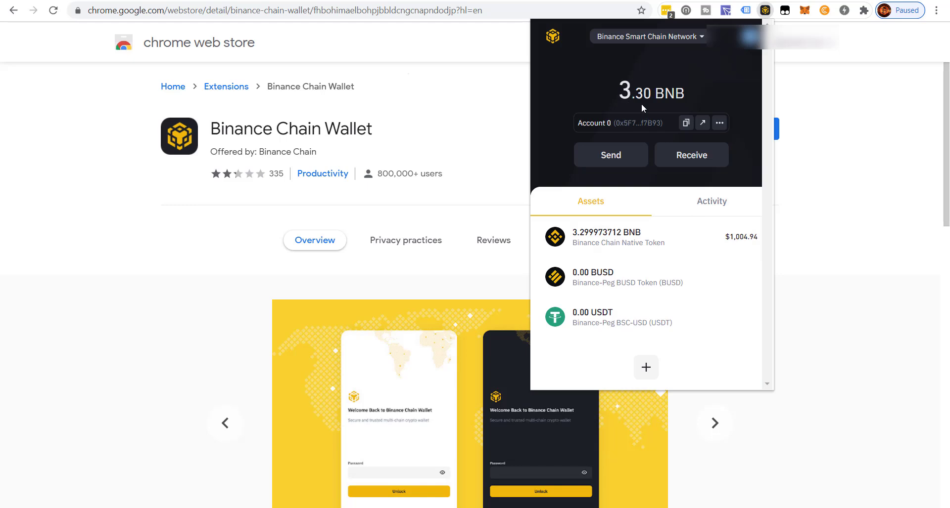
# Switch Binance Chain Wallet to Binance Chain Network to check for the transferred BNB.
pyautogui.click(703, 37)
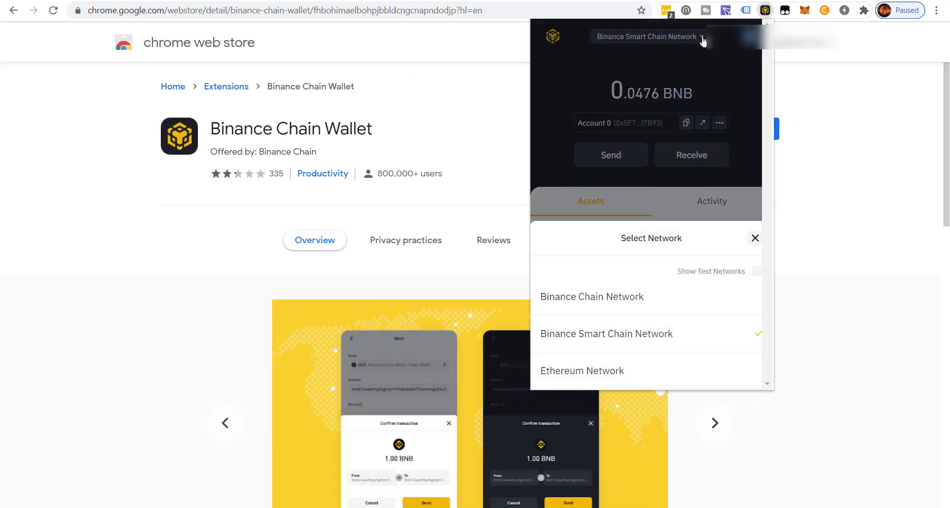
pyautogui.click(624, 301)
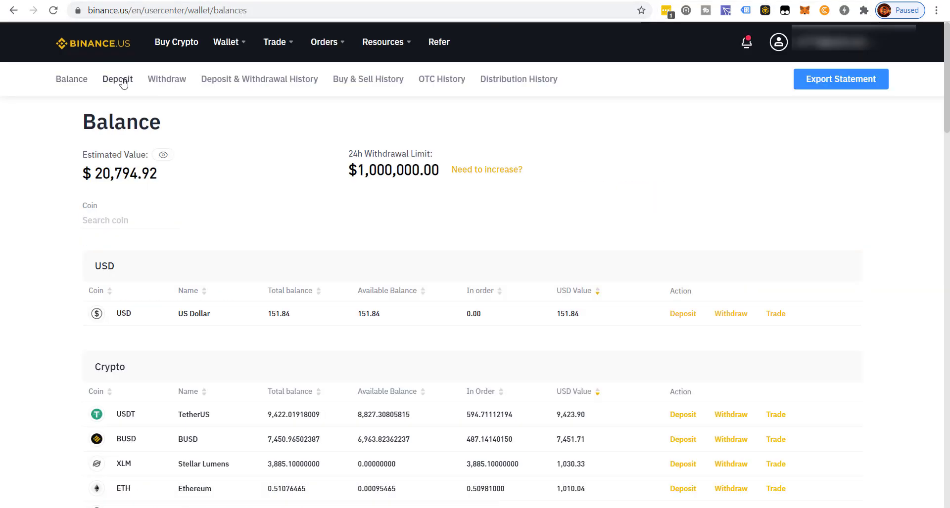
# Bring up Binance.US's BNB deposit details, acknowledging the memo requirement.
pyautogui.click(123, 83)
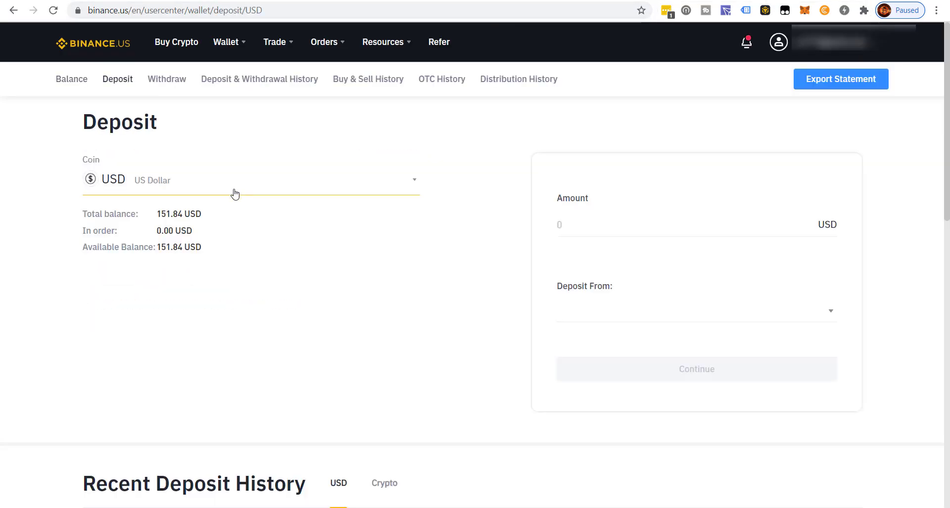
pyautogui.click(415, 183)
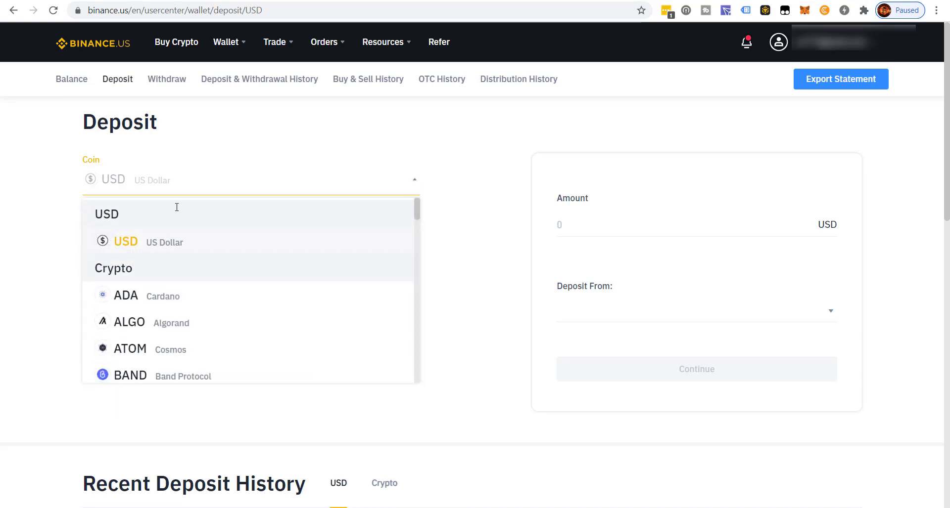
pyautogui.write('B')
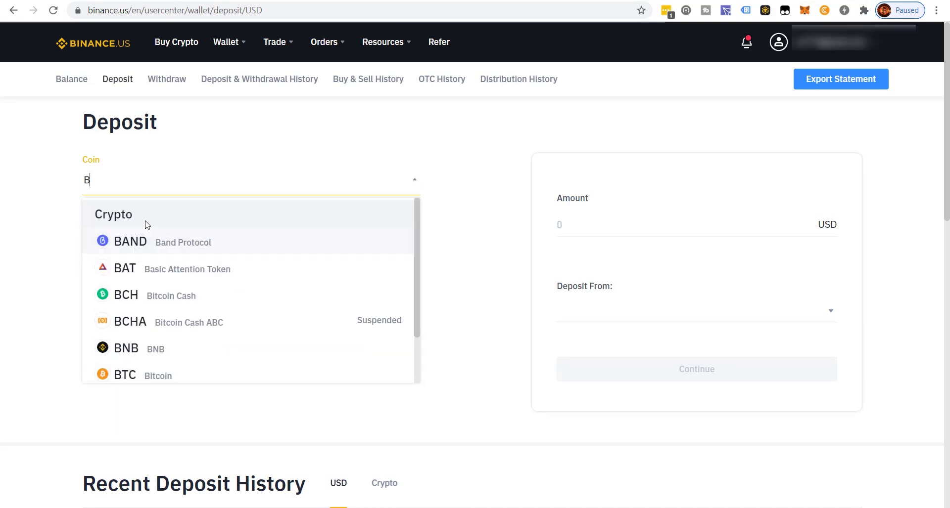
pyautogui.write('NB')
pyautogui.press('Return')
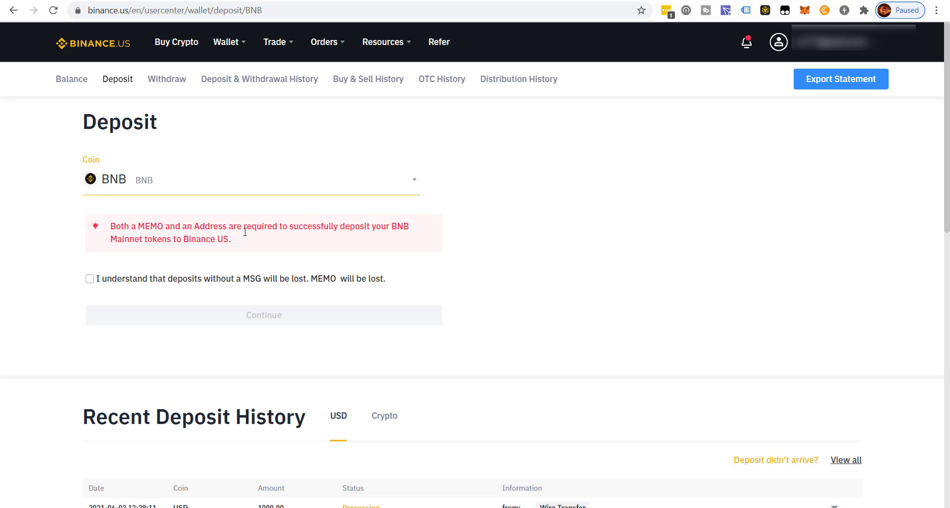
pyautogui.click(166, 279)
pyautogui.click(250, 315)
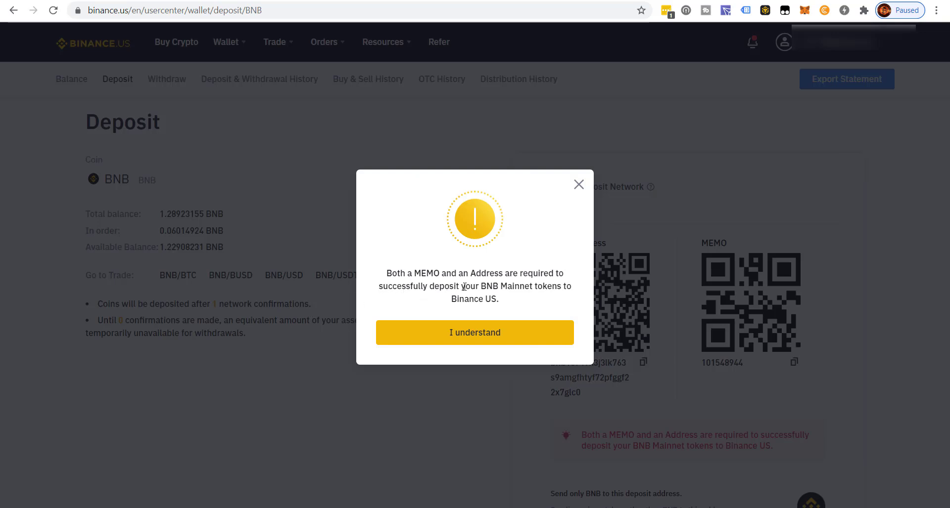
pyautogui.click(474, 338)
# Copy the BEP2 deposit address and bring up Binance Chain Wallet.
pyautogui.scroll(-1, 593, 197)
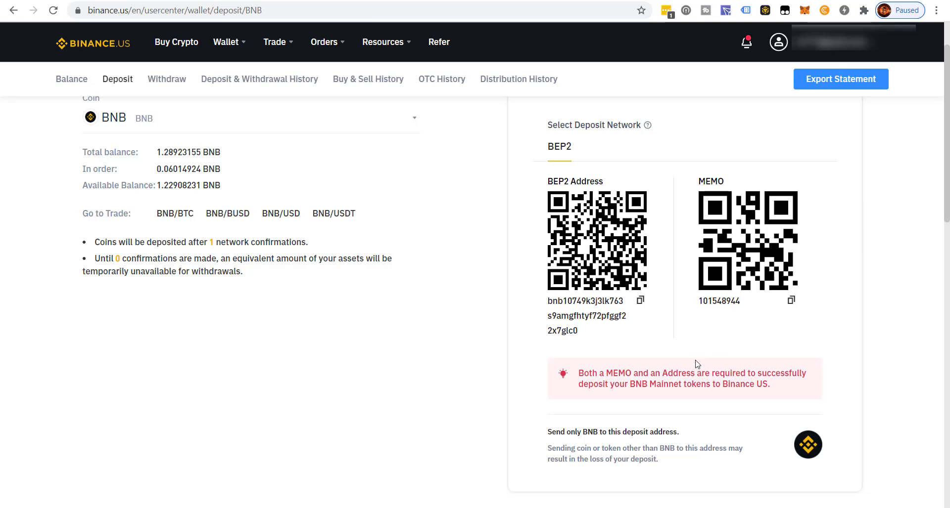
pyautogui.click(638, 302)
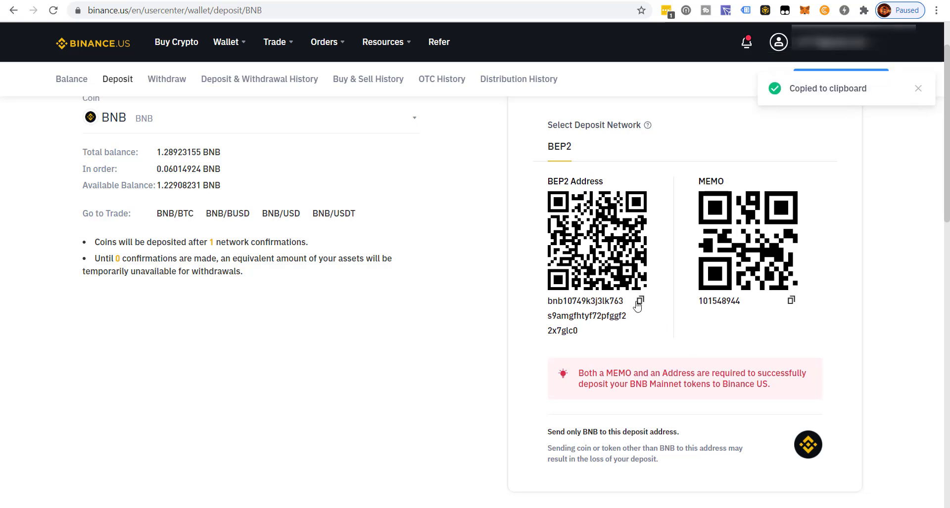
pyautogui.click(765, 11)
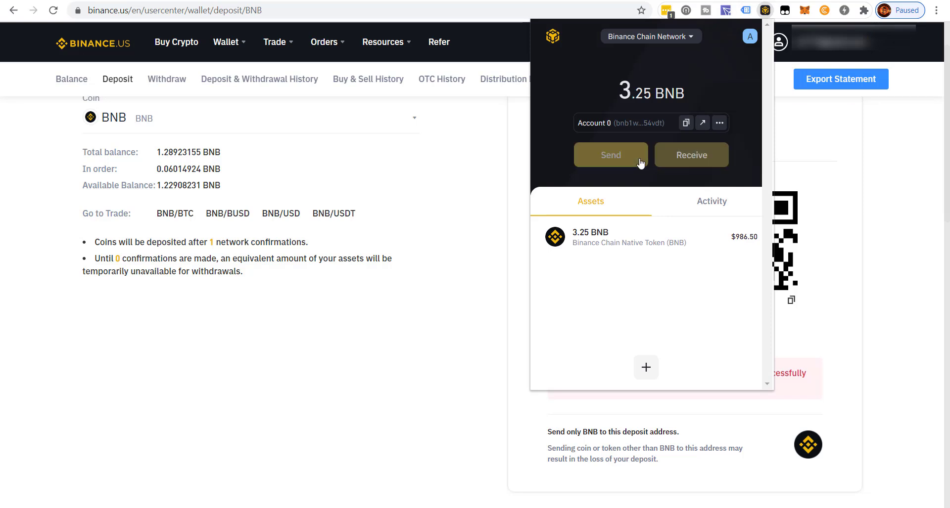
# Start a BNB send from Binance Chain and paste the Binance.US deposit address as recipient.
pyautogui.click(640, 162)
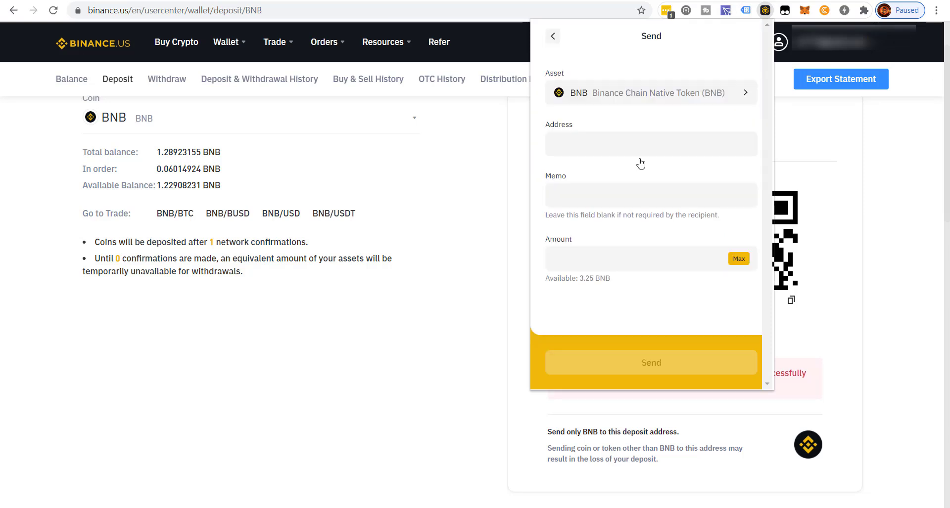
pyautogui.click(746, 94)
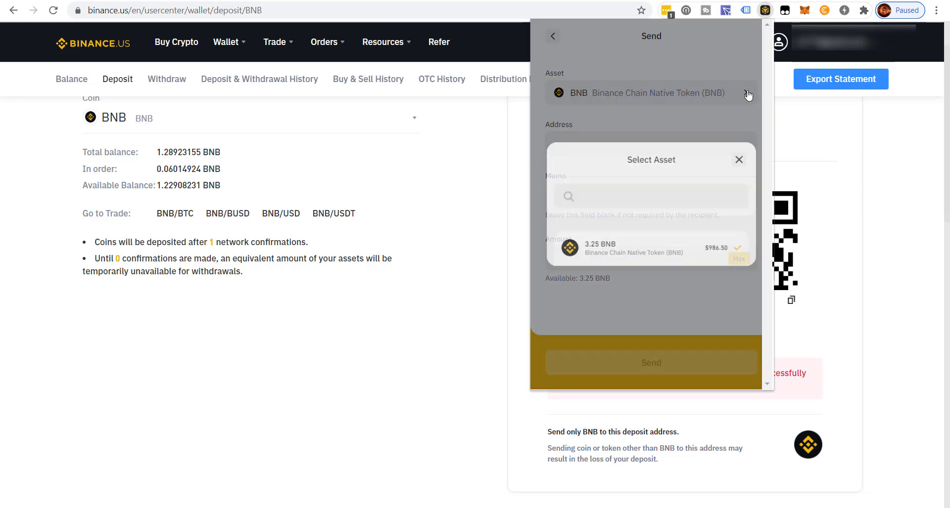
pyautogui.click(629, 248)
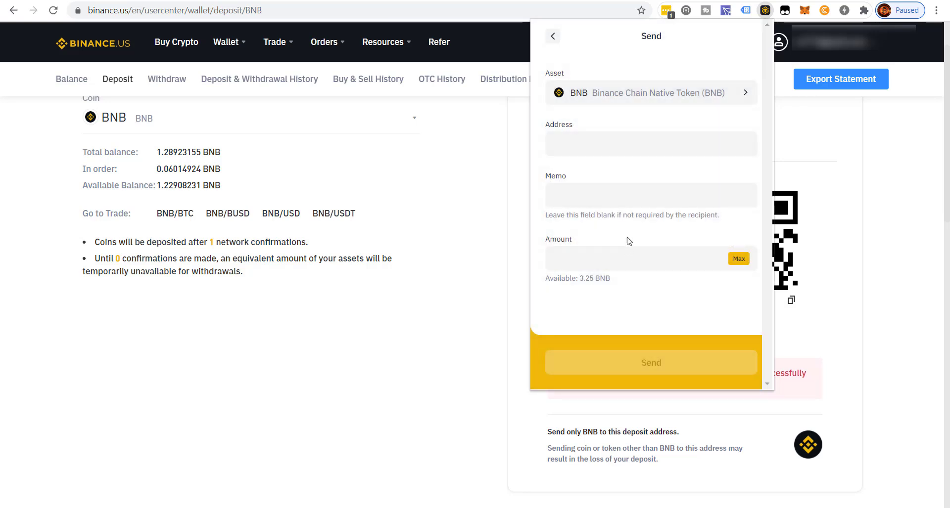
pyautogui.click(567, 144)
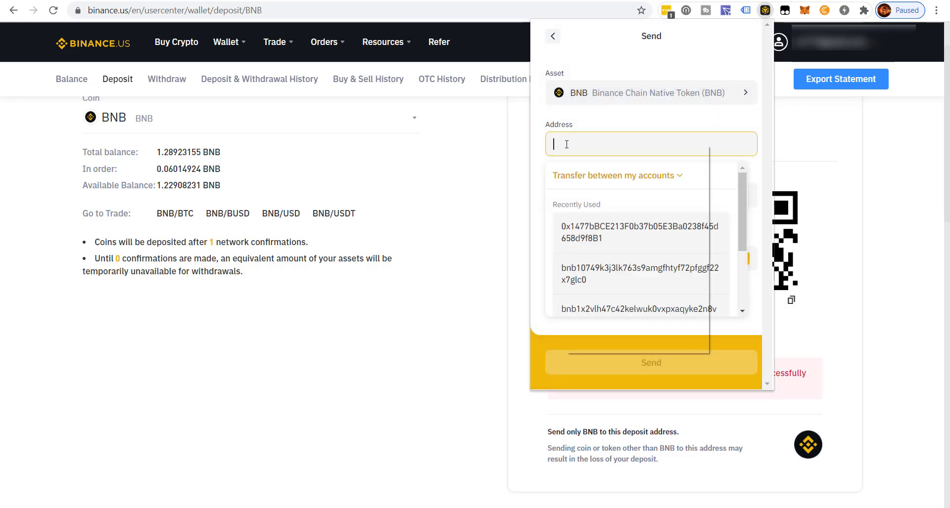
pyautogui.rightClick(568, 148)
pyautogui.click(596, 238)
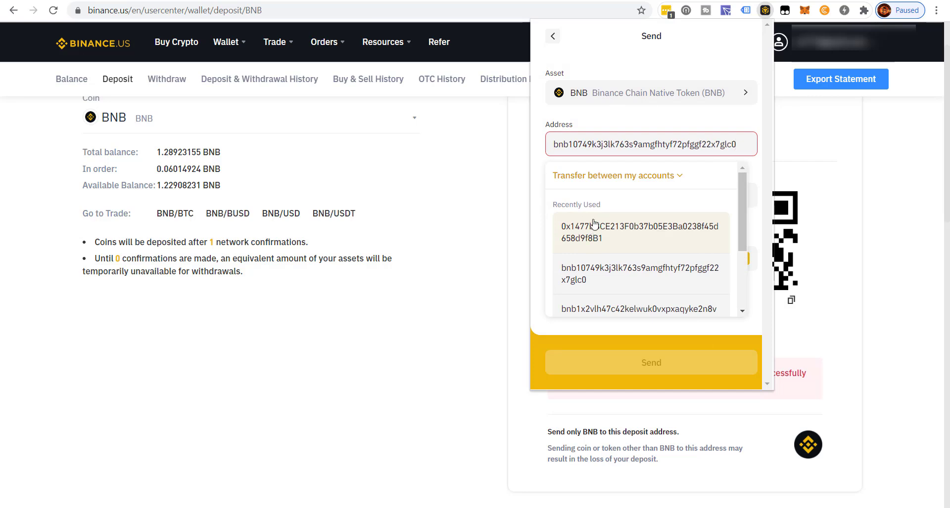
pyautogui.click(760, 170)
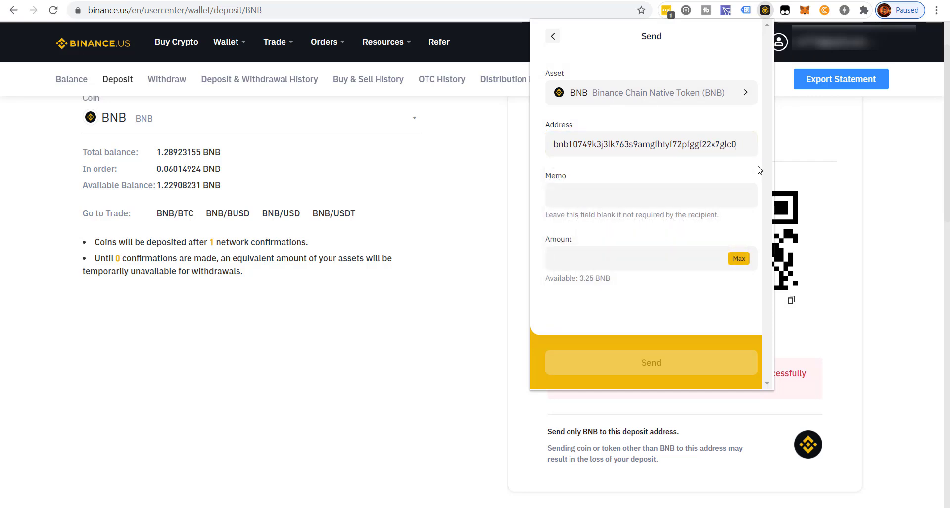
# Enter the account's deposit memo and an amount of 3.25 BNB, then send and confirm.
pyautogui.click(588, 192)
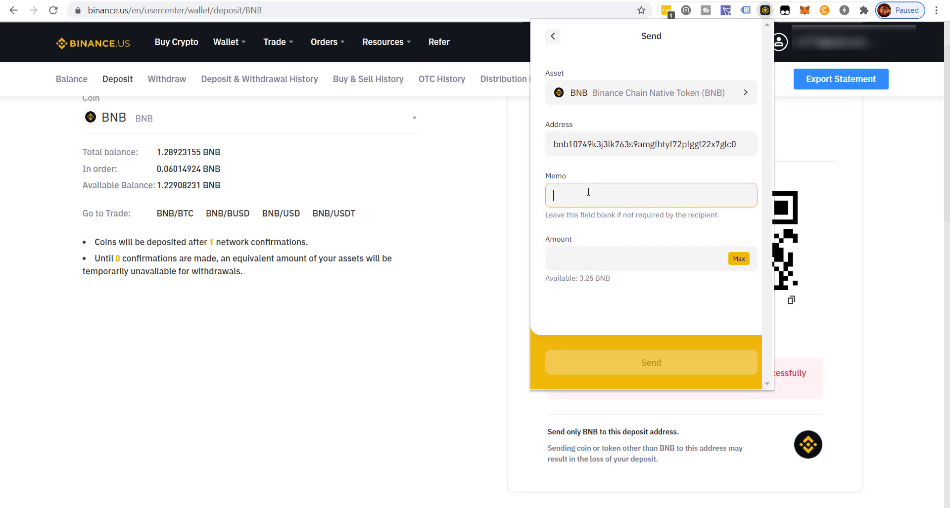
pyautogui.write('101548944')
pyautogui.click(610, 259)
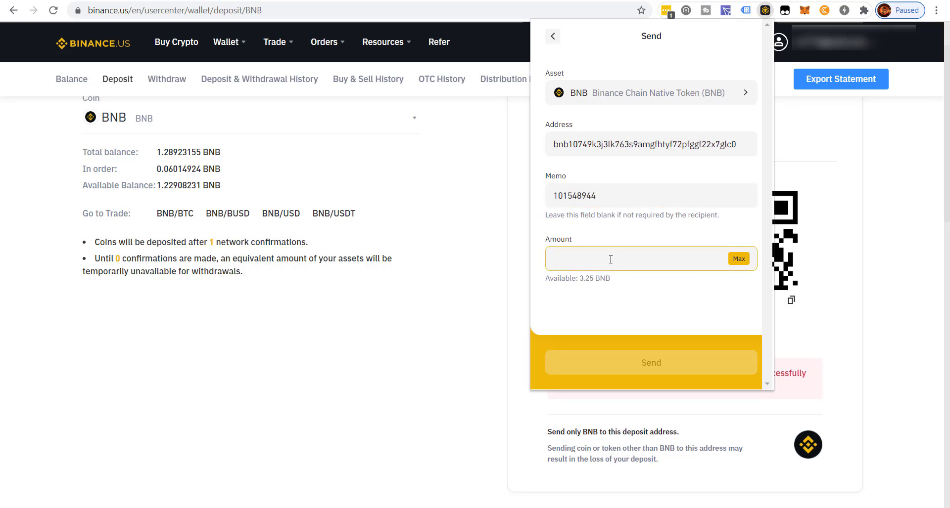
pyautogui.write('3.25')
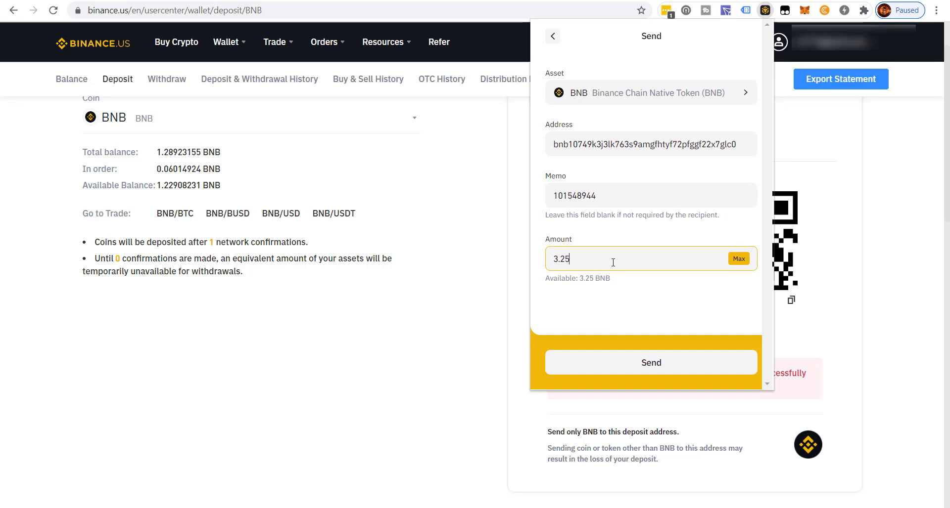
pyautogui.click(671, 368)
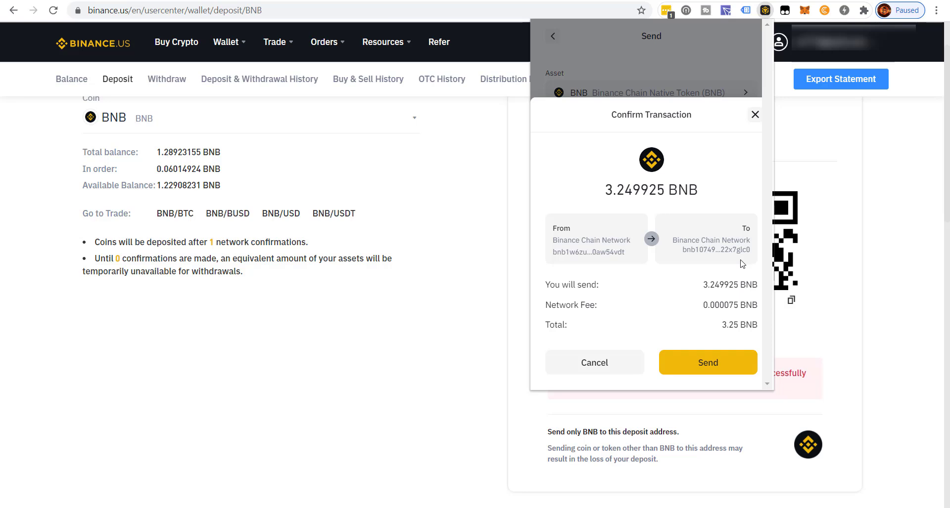
pyautogui.click(718, 365)
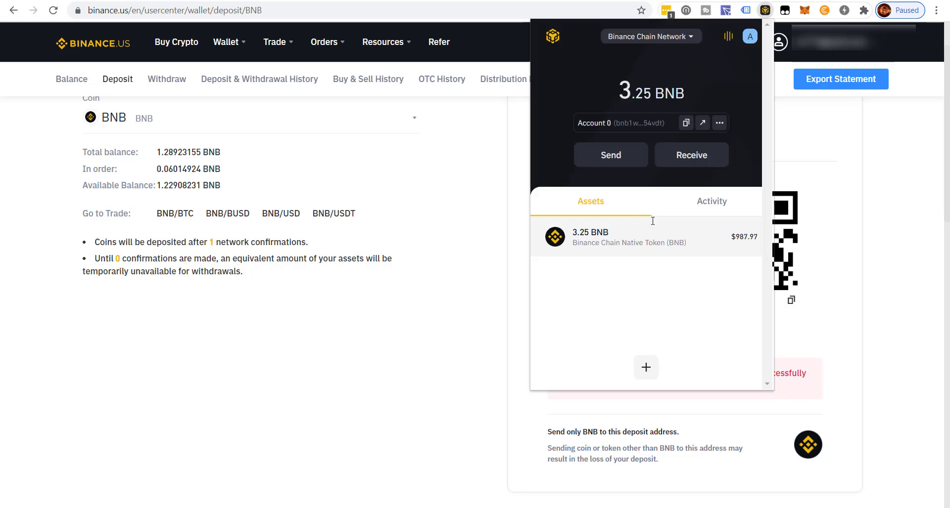
# Close the wallet popup and view the Binance.US balances overview.
pyautogui.click(472, 150)
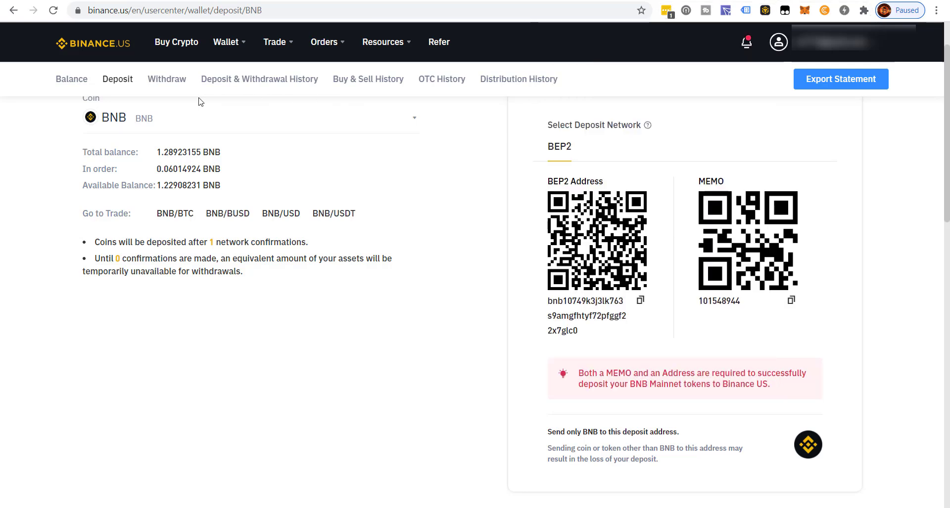
pyautogui.click(72, 82)
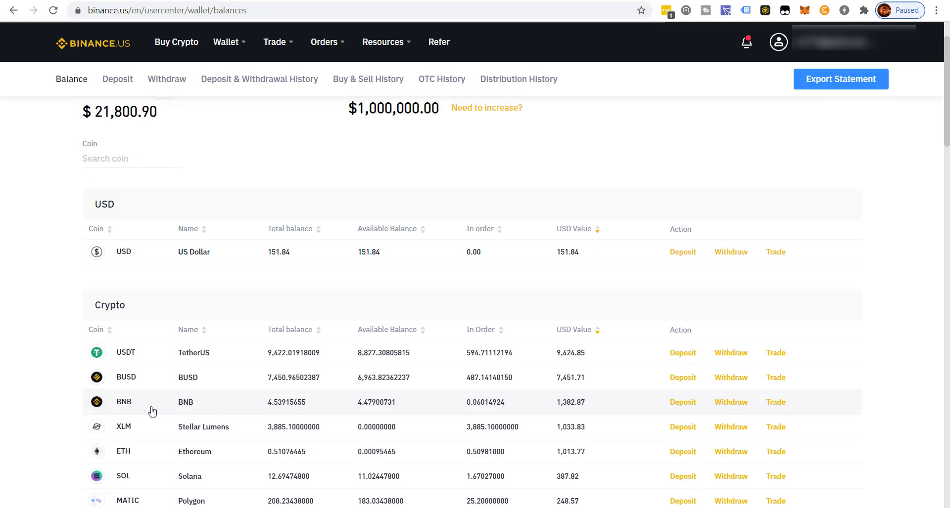
pyautogui.moveTo(249, 46)
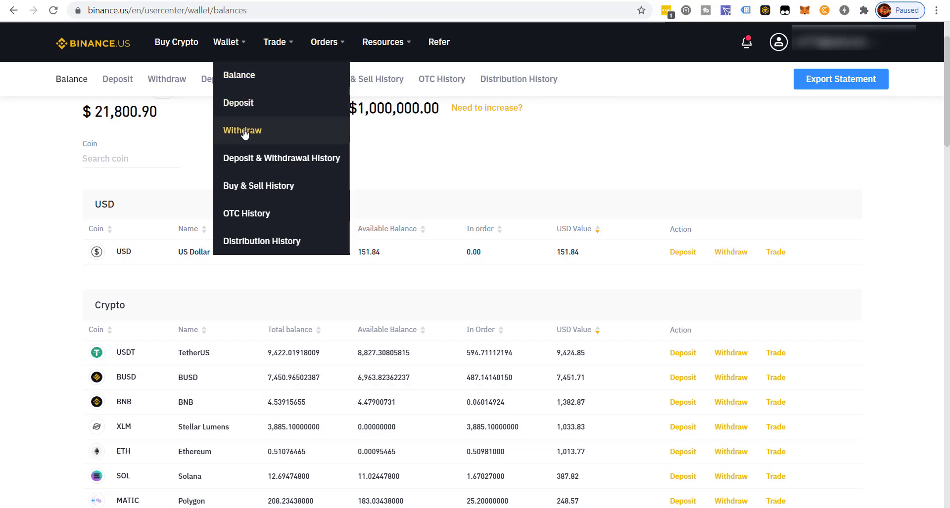
# Open the BNB/BUSD pair on the advanced trading page via a BNB search.
pyautogui.moveTo(278, 42)
pyautogui.click(291, 130)
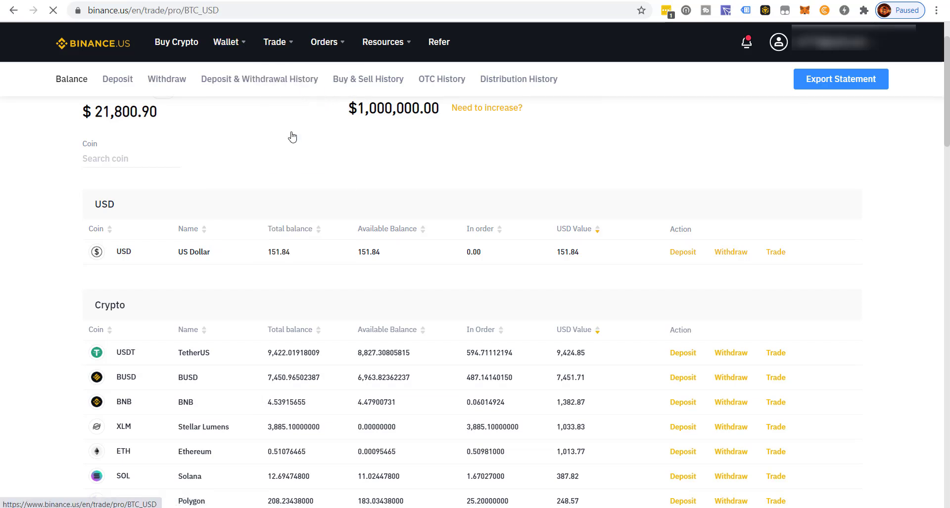
pyautogui.moveTo(31, 84)
pyautogui.click(62, 126)
pyautogui.write('B')
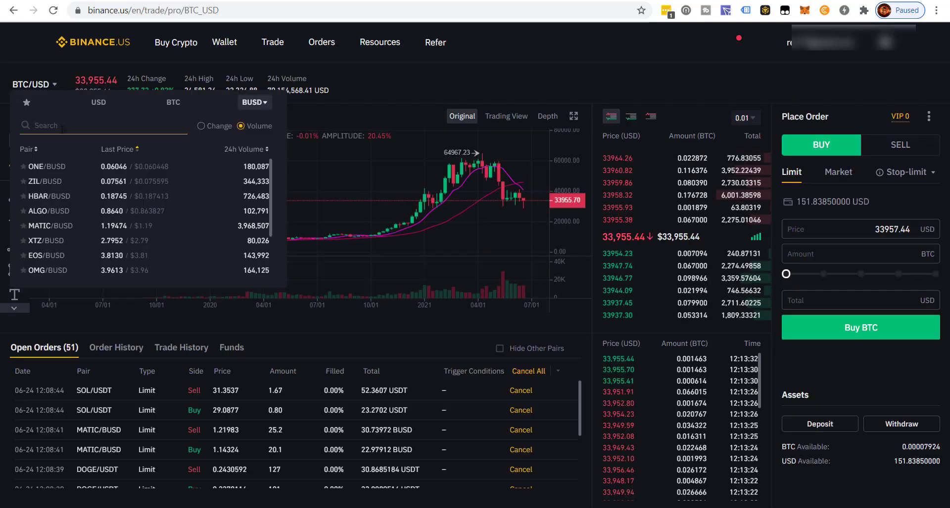
pyautogui.write('NB')
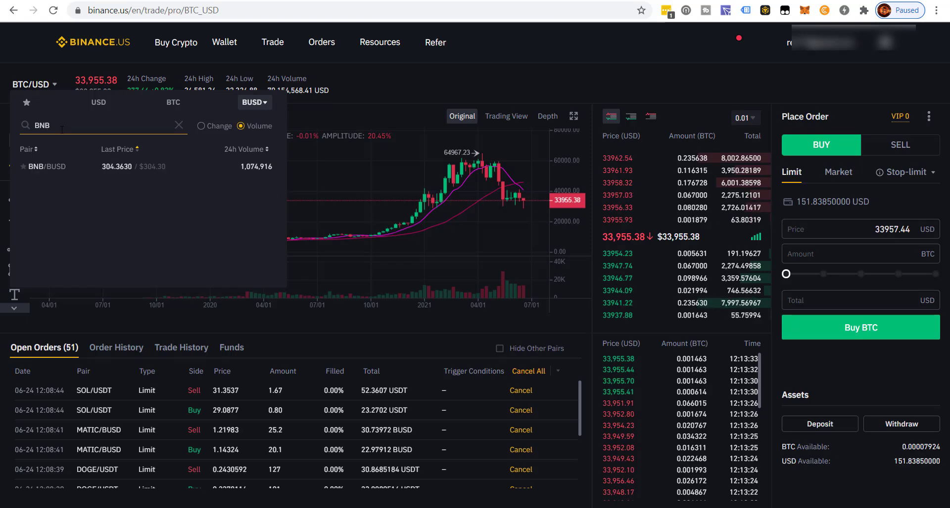
pyautogui.click(64, 169)
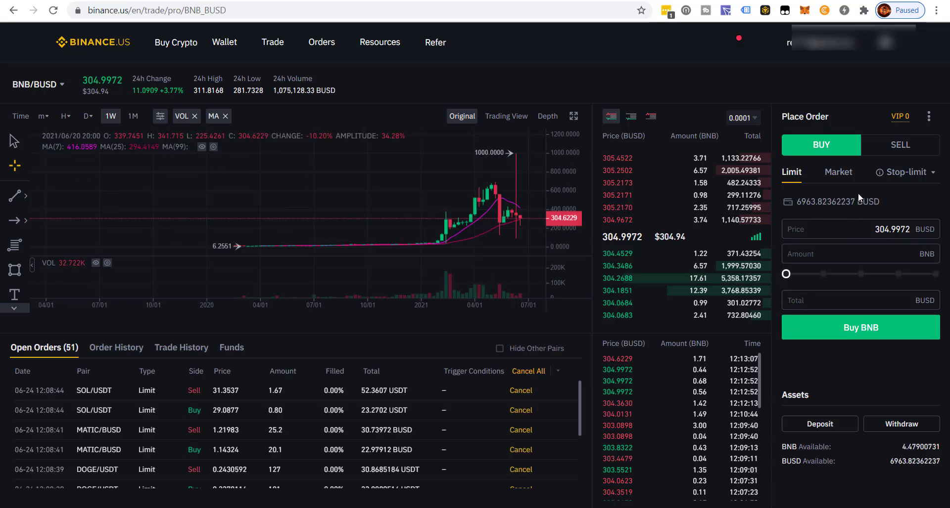
# Place a market sell order for 3.24 BNB.
pyautogui.click(908, 148)
pyautogui.click(840, 174)
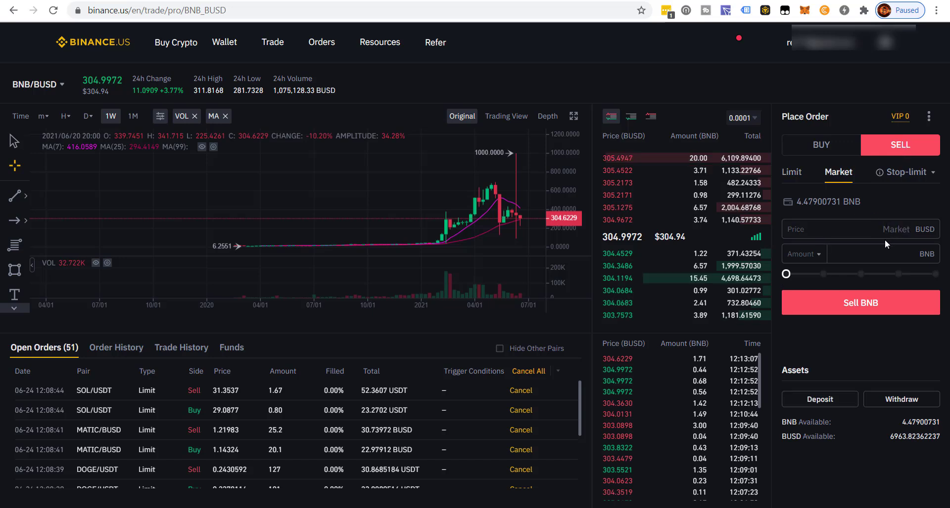
pyautogui.click(862, 256)
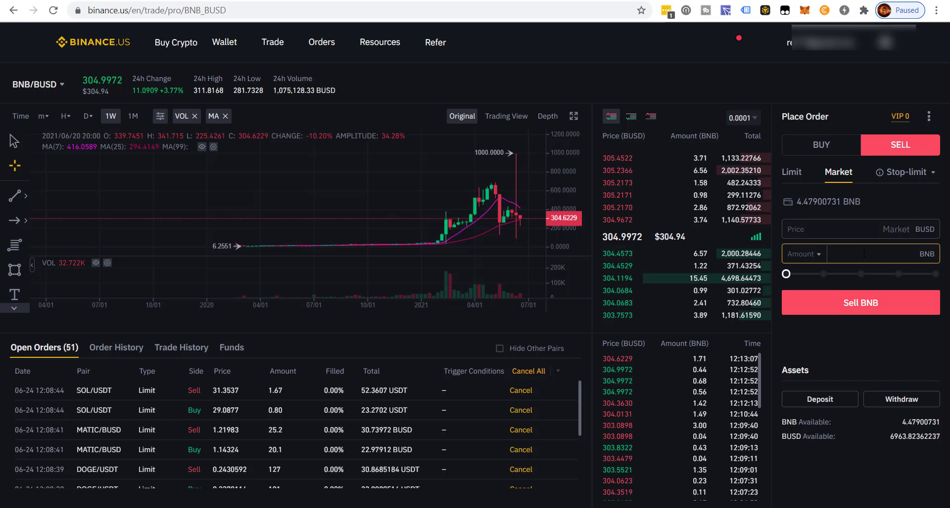
pyautogui.write('3.24')
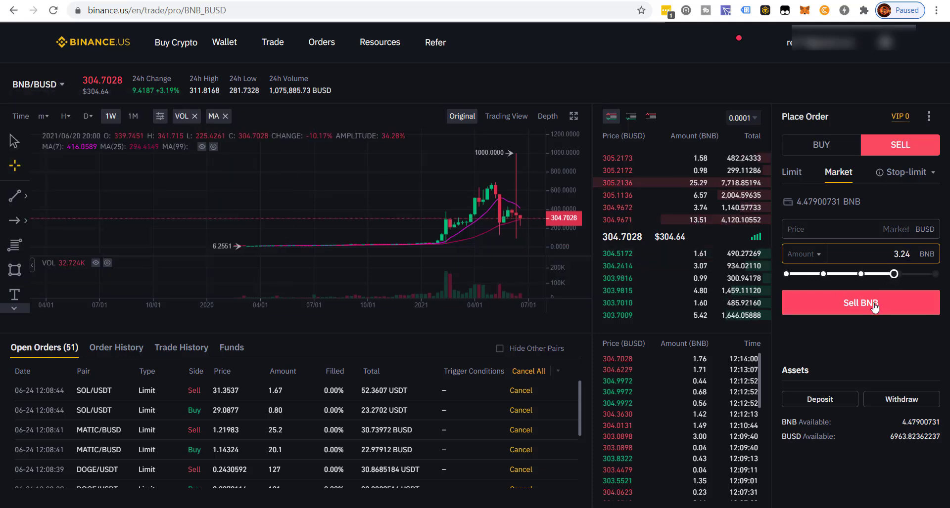
pyautogui.click(874, 308)
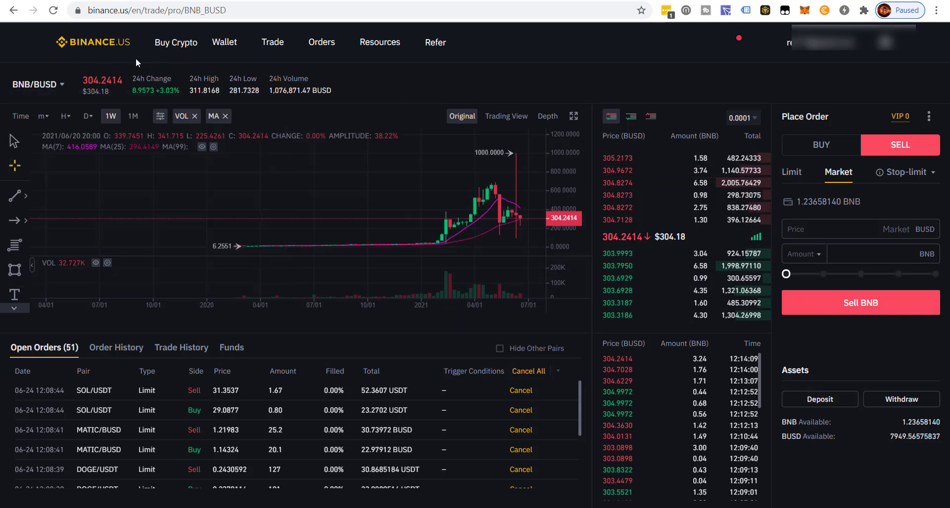
# Open the MATIC/BUSD pair on the advanced trading page and buy 825 MATIC for a 985 BUSD total.
pyautogui.moveTo(50, 87)
pyautogui.write('Matic')
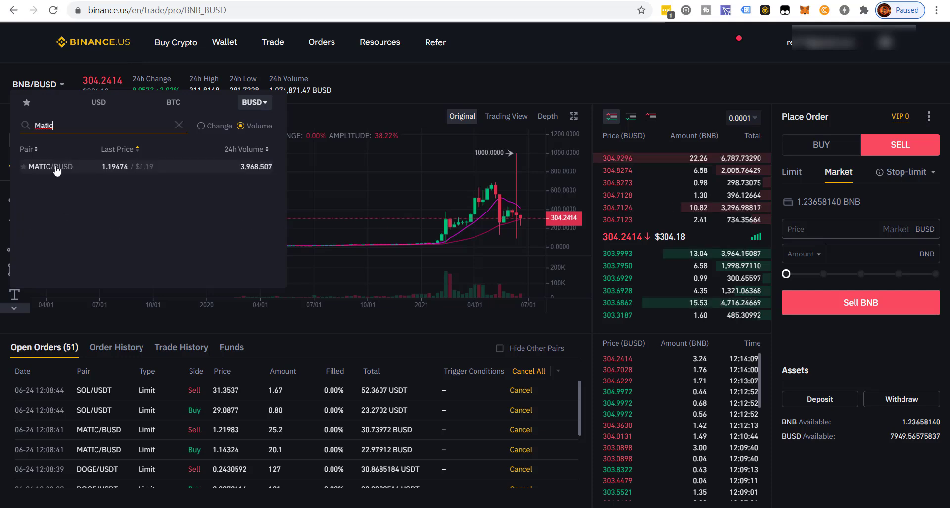
pyautogui.click(57, 168)
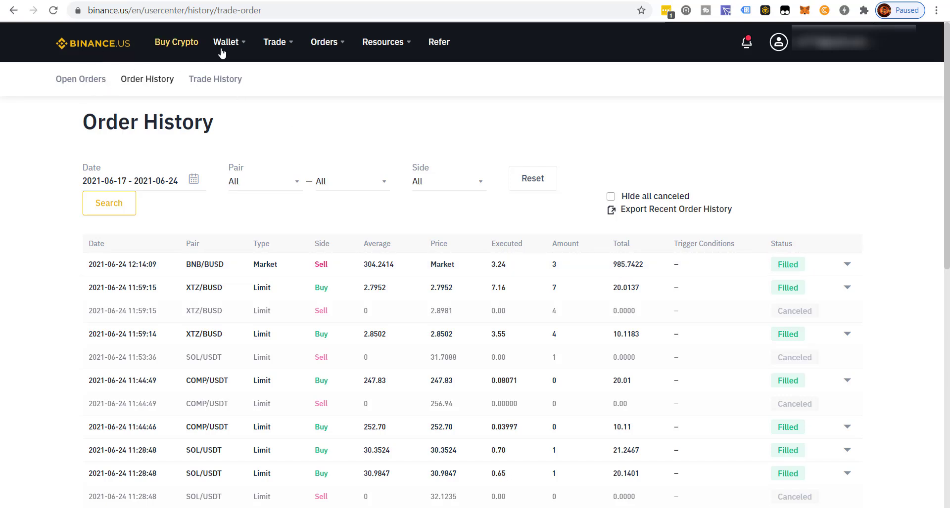
pyautogui.moveTo(271, 42)
pyautogui.click(295, 132)
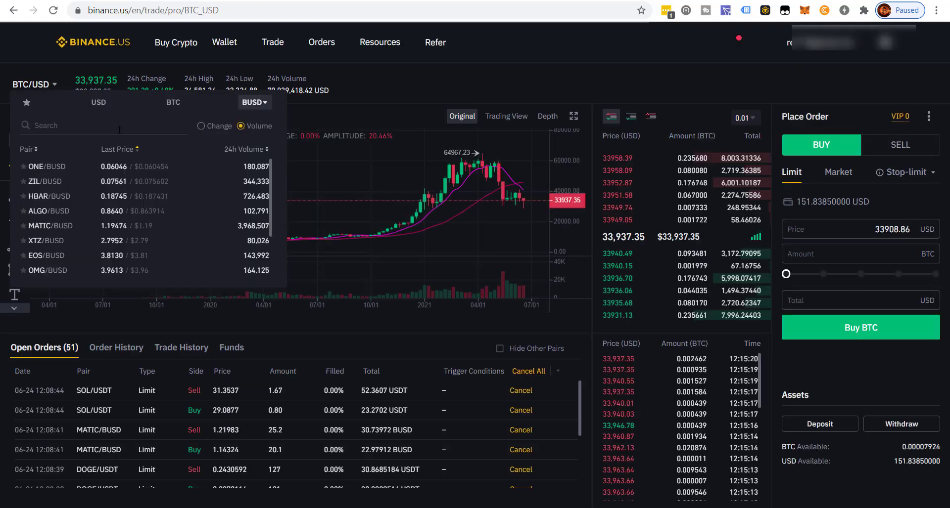
pyautogui.click(116, 130)
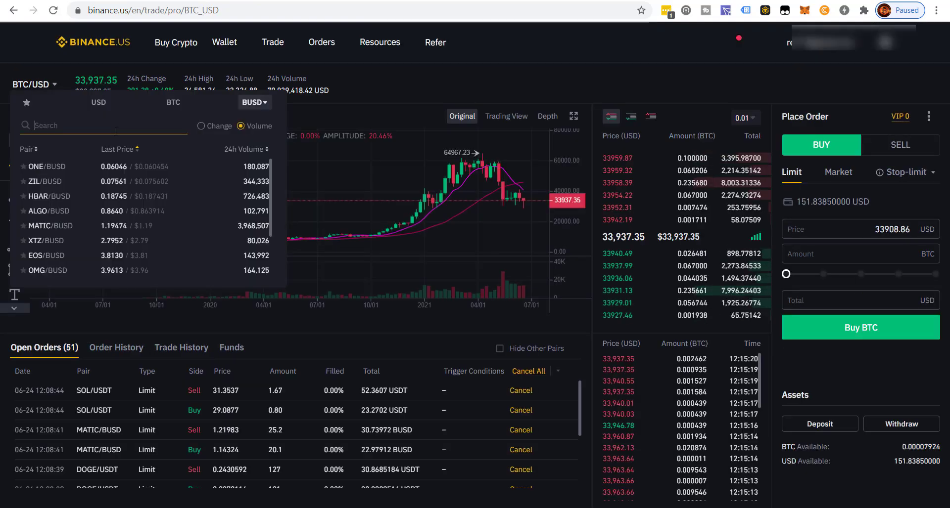
pyautogui.write('Matic')
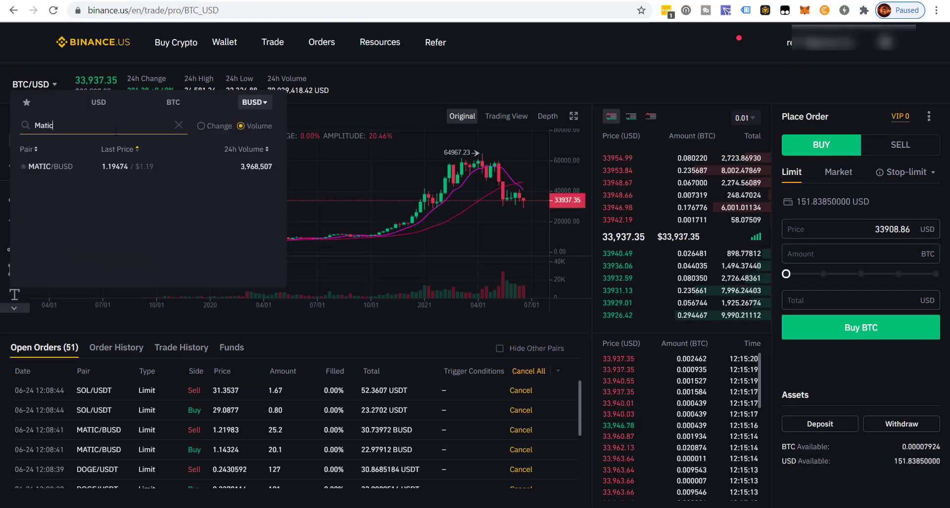
pyautogui.click(28, 168)
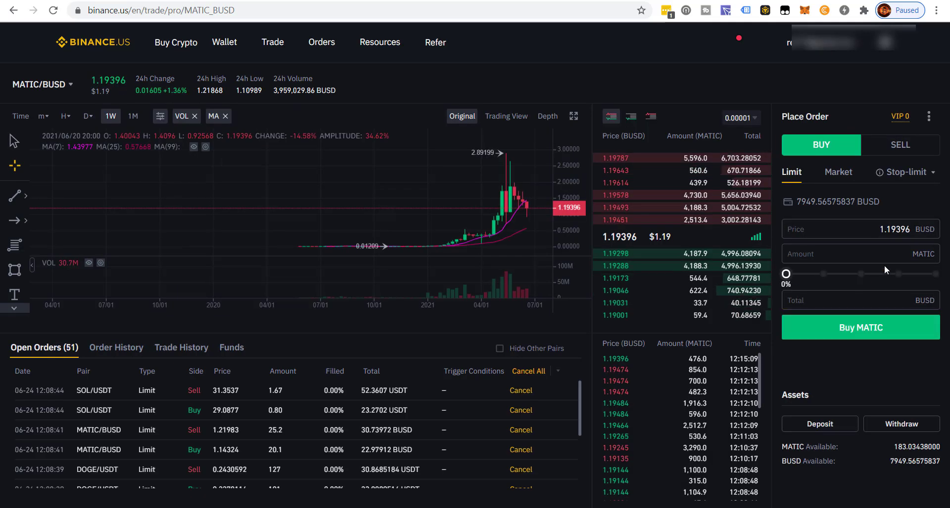
pyautogui.write('985')
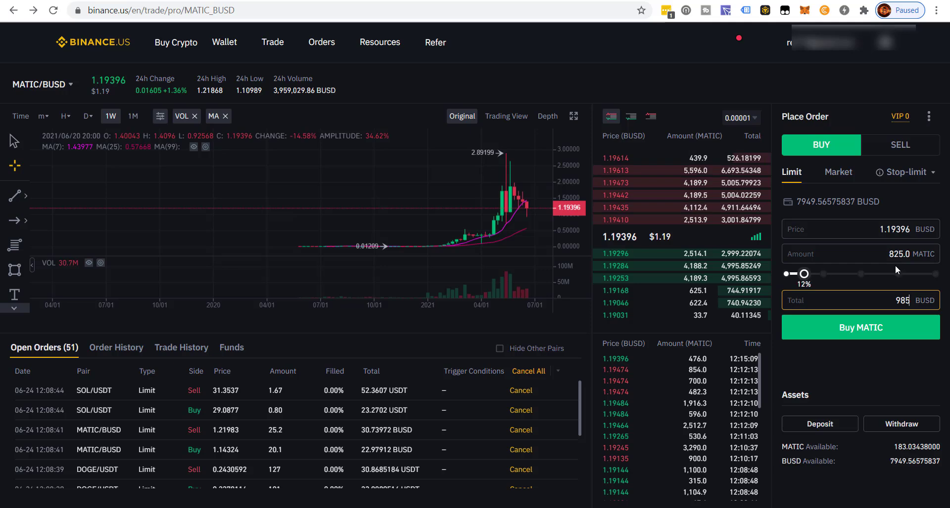
pyautogui.click(869, 335)
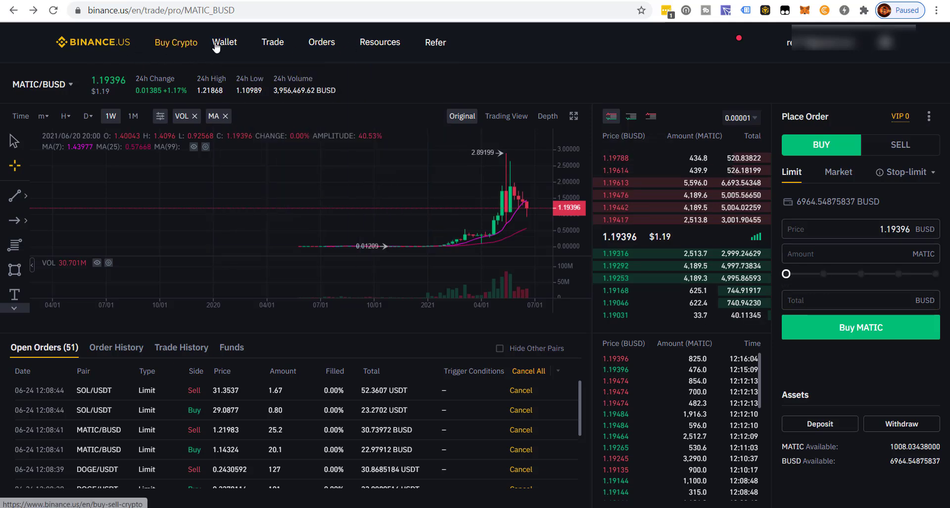
# Check the MATIC (1,033.23438 total) and BNB balances on the Wallet Balance page.
pyautogui.moveTo(216, 47)
pyautogui.click(239, 82)
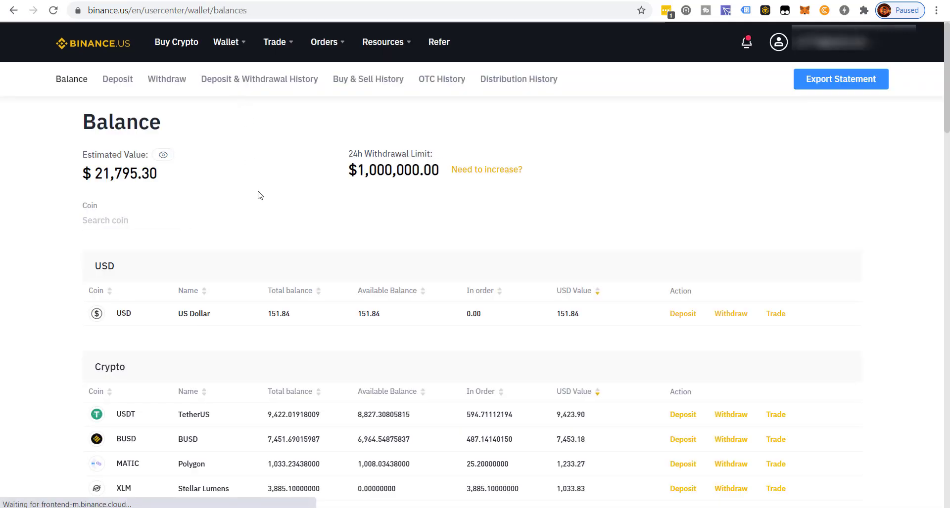
pyautogui.scroll(-1, 258, 196)
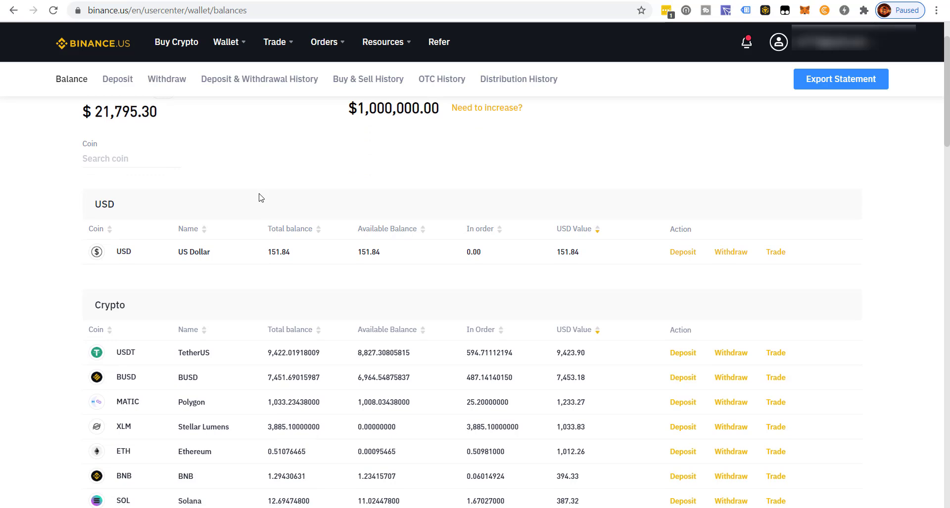